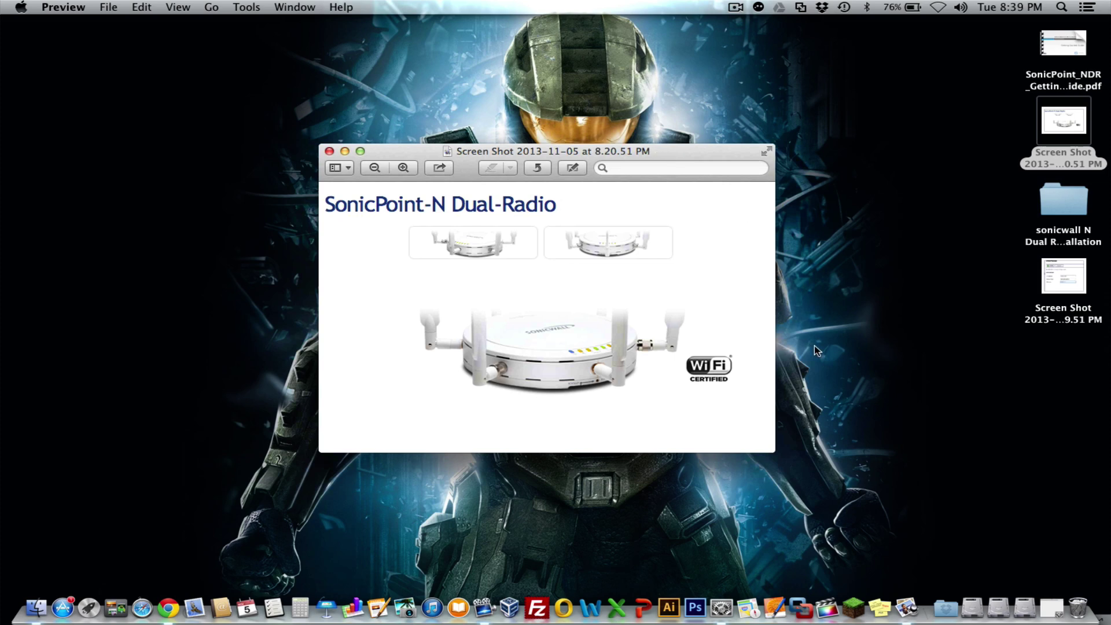
Switch the Mac's Ethernet IPv4 configuration to Manually in Network preferences
{"action": "left_click", "coordinate": [722, 608]}
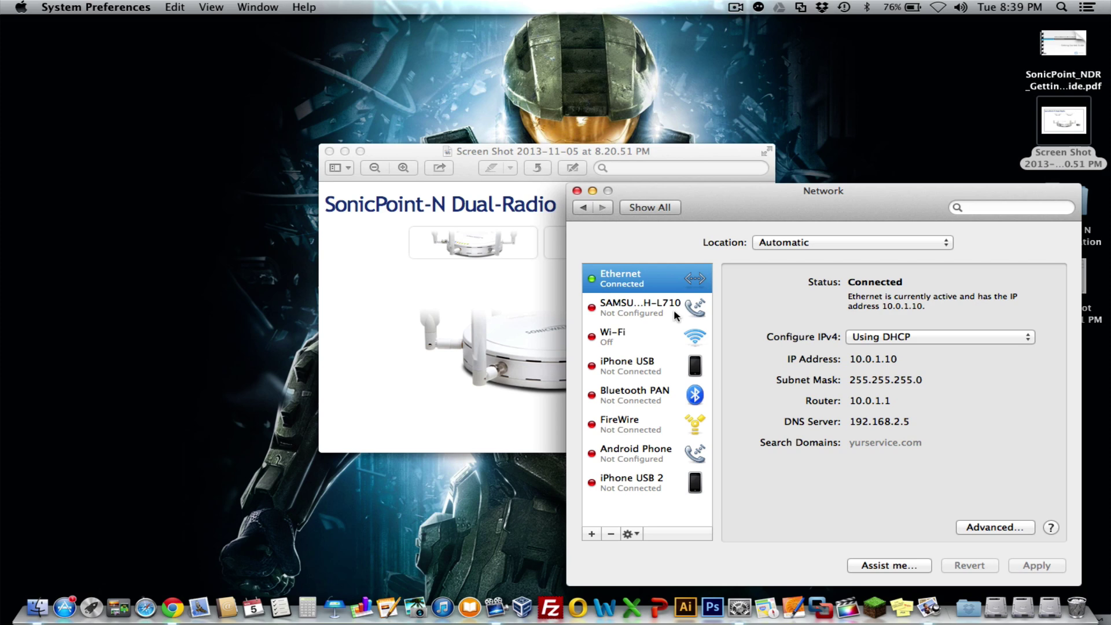
{"action": "left_click_drag", "start_coordinate": [722, 210], "coordinate": [664, 145]}
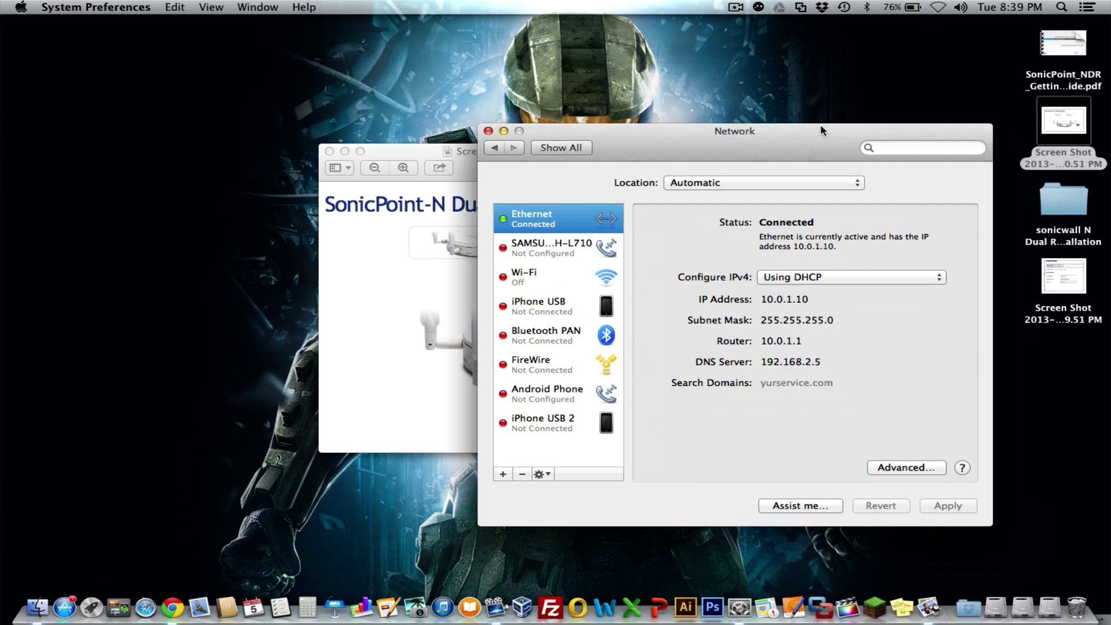
{"action": "left_click", "coordinate": [789, 279]}
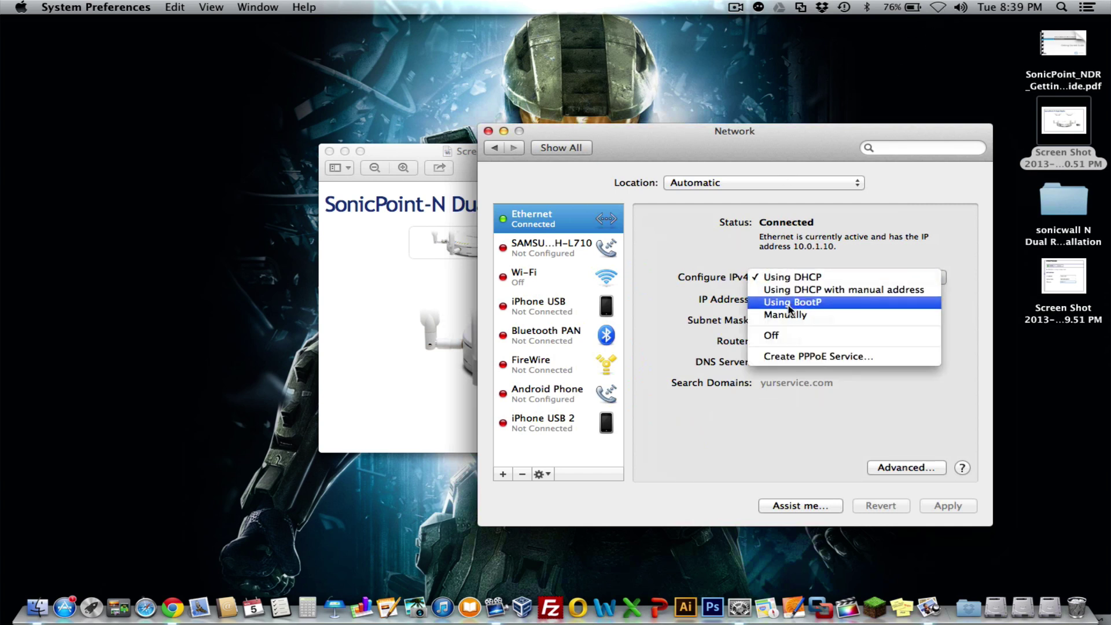
{"action": "left_click", "coordinate": [785, 314]}
Enter IP 192.168.1.1 with mask 255.255.255.0, clear the router, and apply
{"action": "left_click", "coordinate": [802, 298]}
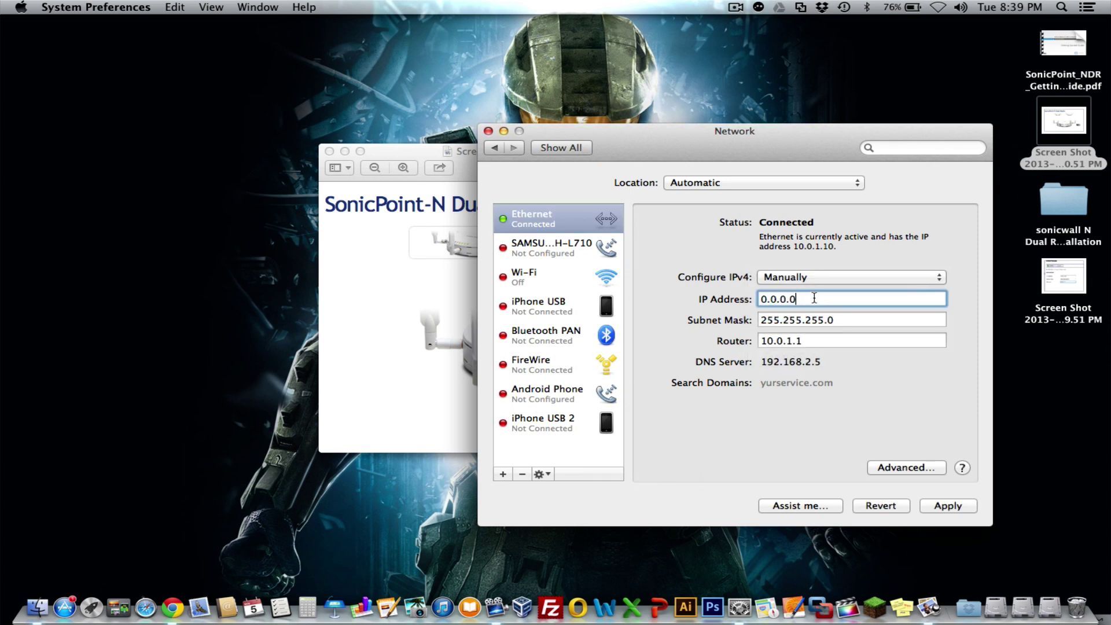
{"action": "left_click_drag", "start_coordinate": [814, 298], "coordinate": [740, 304]}
{"action": "type", "text": "192.168.1."}
{"action": "type", "text": "1"}
{"action": "key", "text": "Tab"}
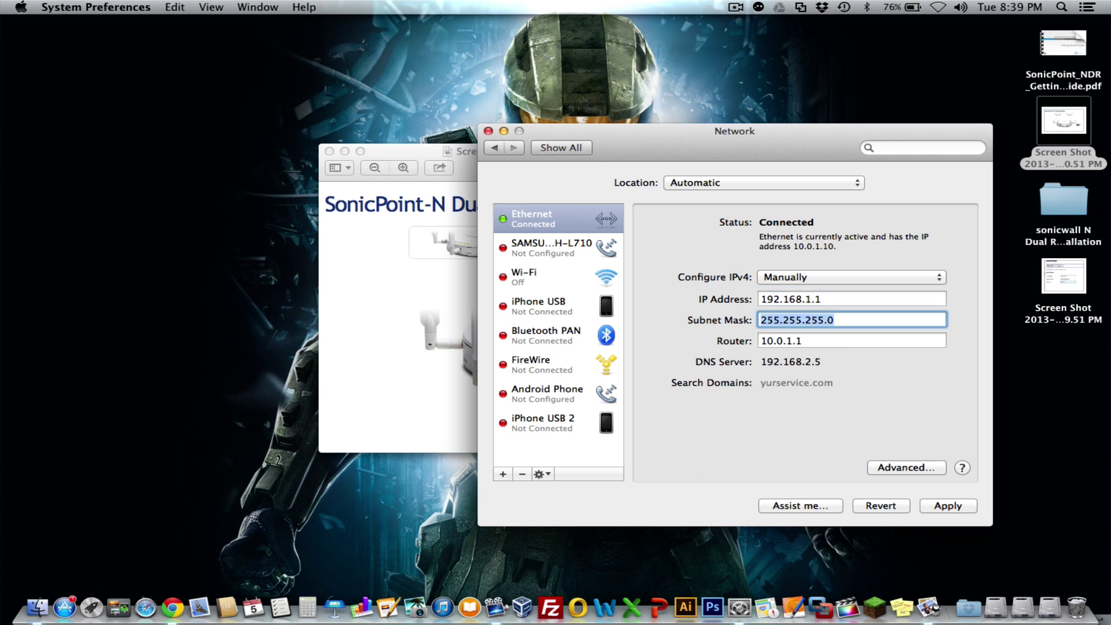
{"action": "left_click", "coordinate": [839, 320]}
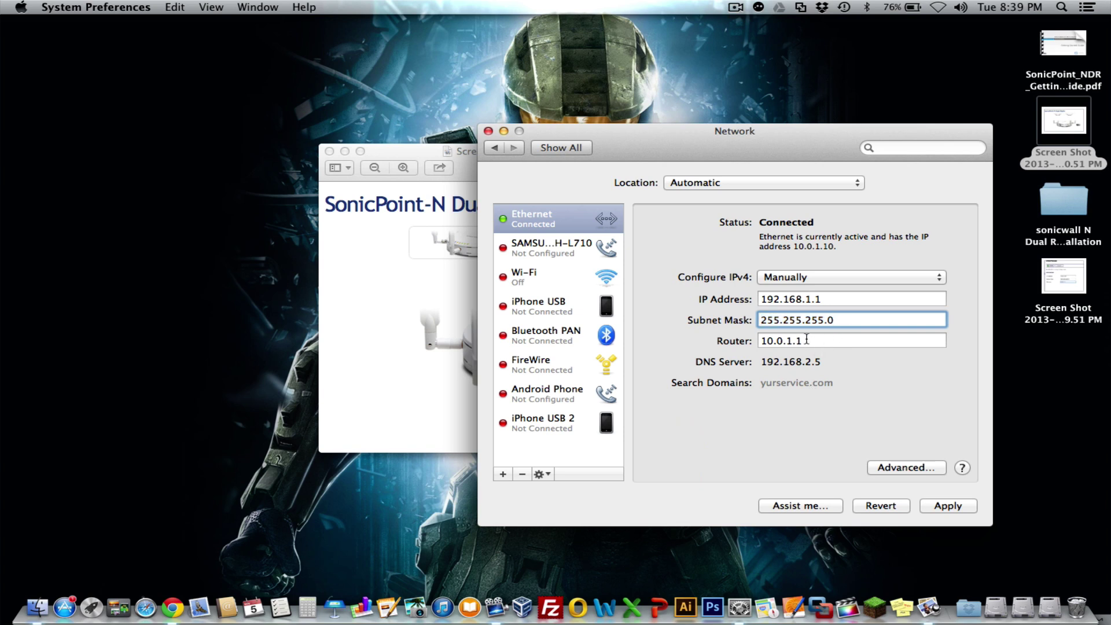
{"action": "key", "text": "Tab"}
{"action": "key", "text": "BackSpace"}
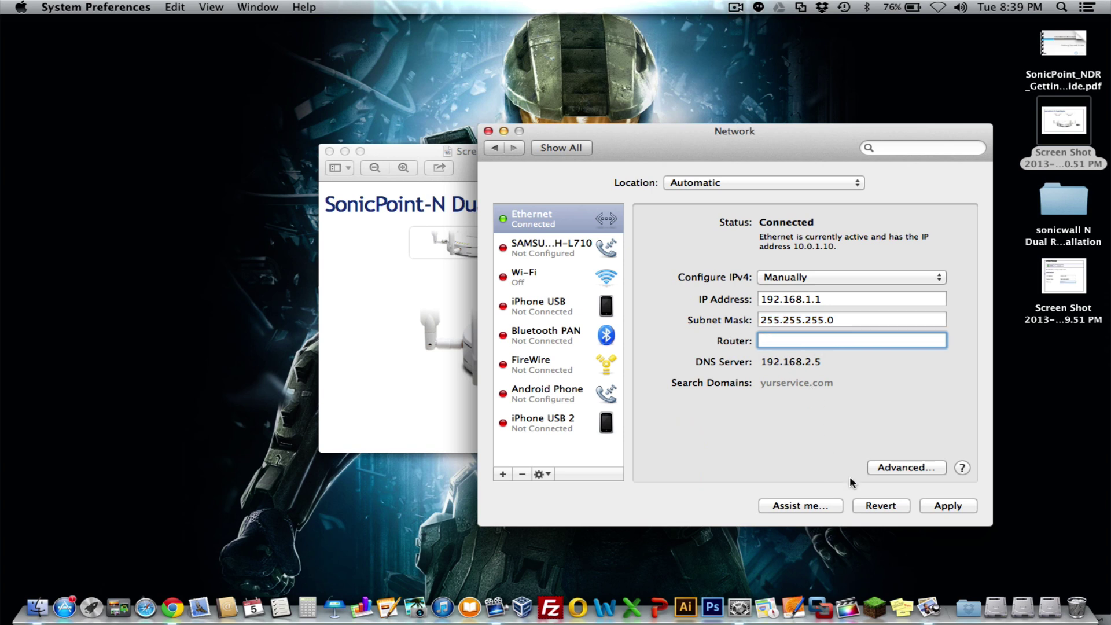
{"action": "left_click", "coordinate": [952, 506]}
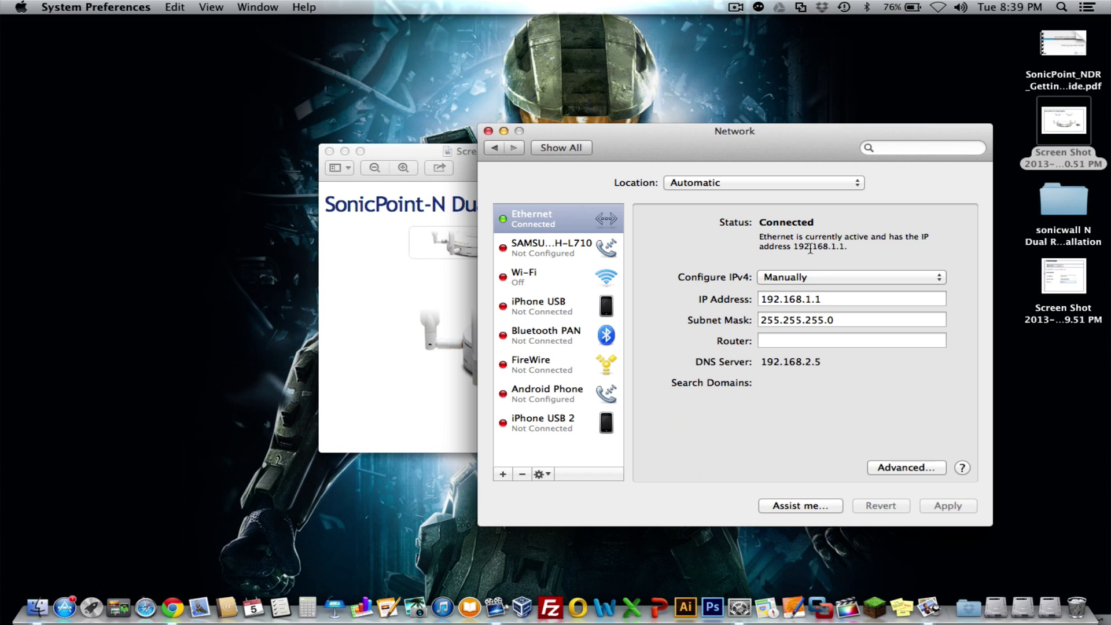
Quit System Preferences, browse to 192.168.1.20 and log out of the SonicPoint admin
{"action": "left_click", "coordinate": [488, 131]}
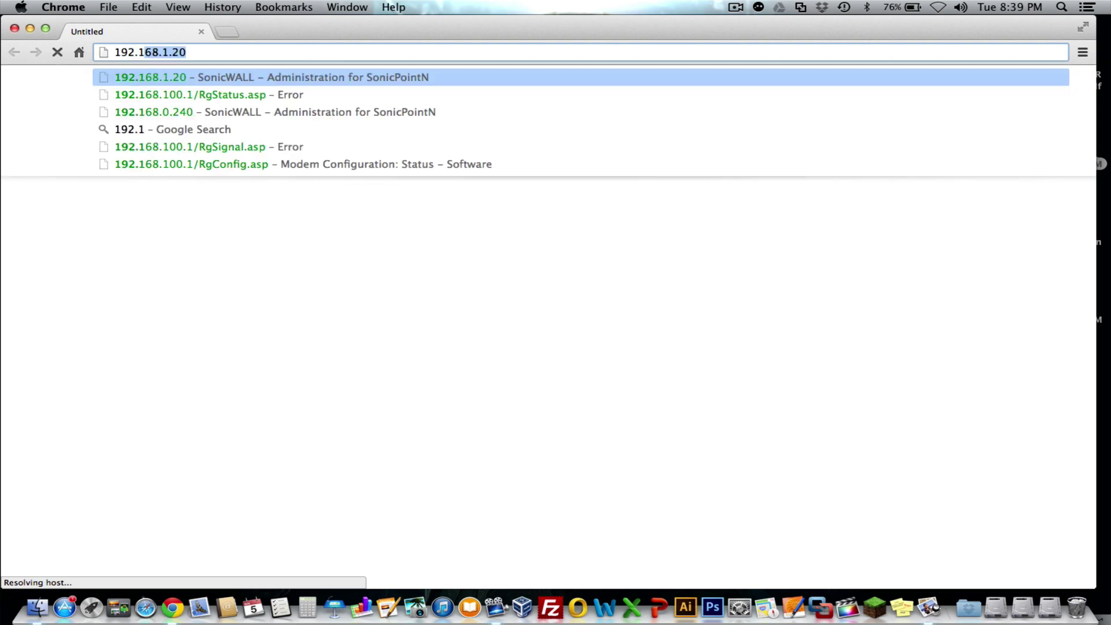
{"action": "type", "text": "68.1.20/sonicpoint.asp"}
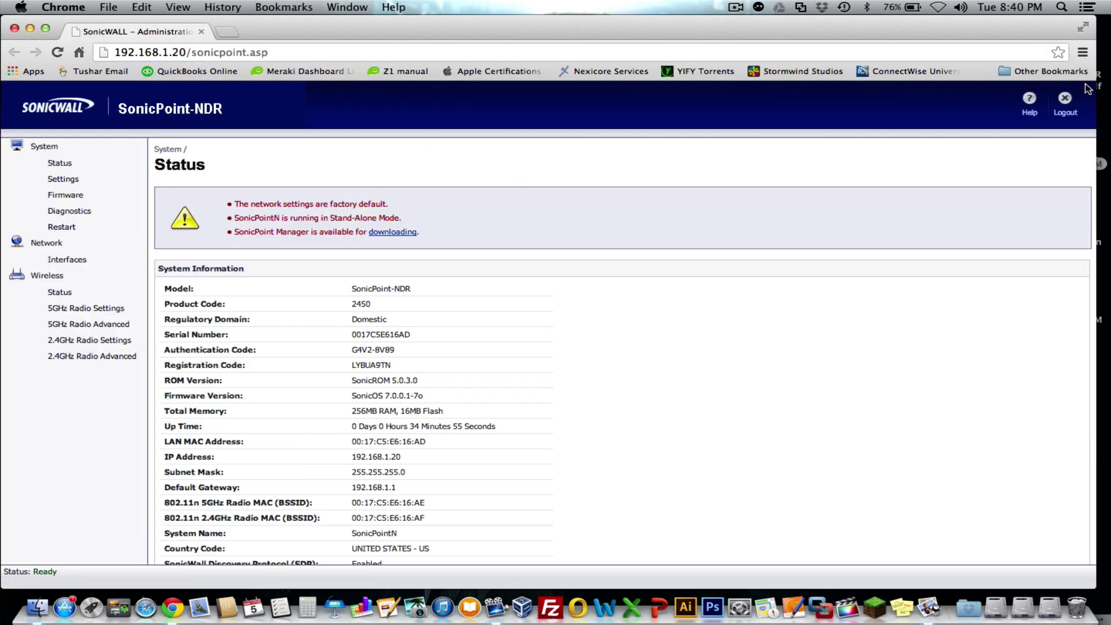
{"action": "left_click", "coordinate": [1064, 101]}
{"action": "left_click", "coordinate": [670, 227]}
Reload 192.168.1.20 and log back in with the administrator credentials
{"action": "left_click", "coordinate": [259, 52]}
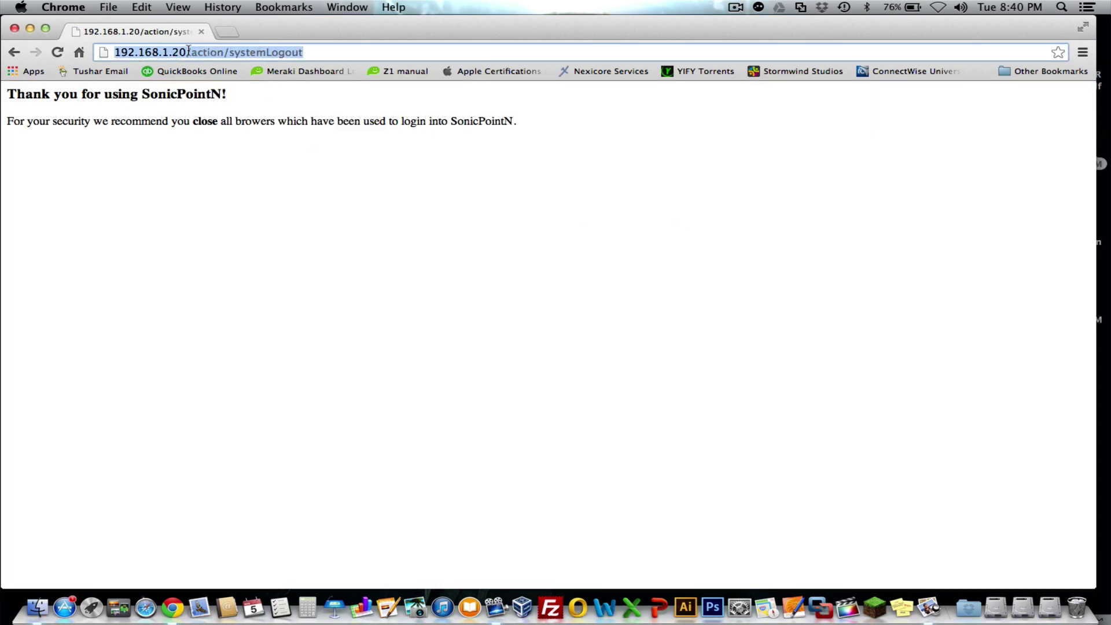
{"action": "left_click_drag", "start_coordinate": [187, 52], "coordinate": [295, 61]}
{"action": "key", "text": "BackSpace"}
{"action": "key", "text": "Return"}
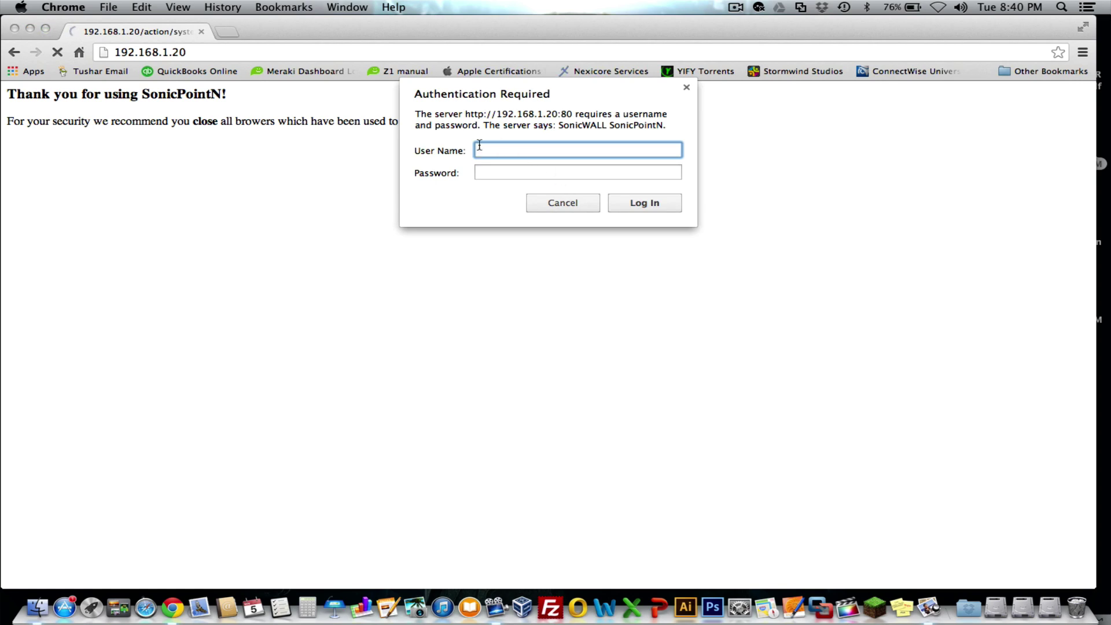
{"action": "type", "text": "admin"}
{"action": "key", "text": "Tab"}
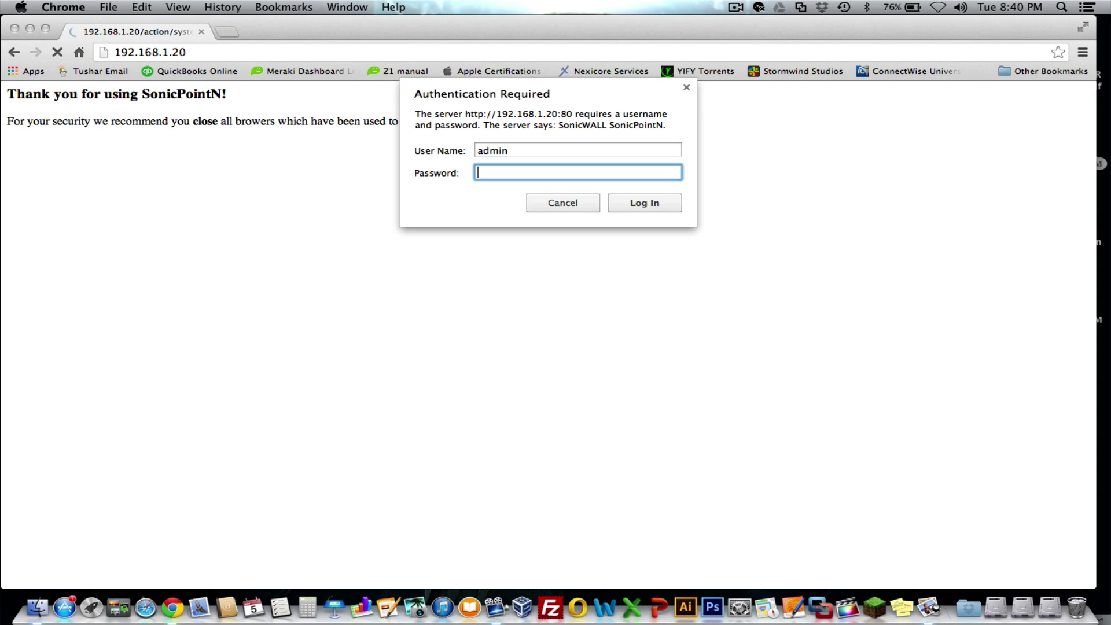
{"action": "type", "text": "password"}
{"action": "left_click", "coordinate": [632, 203]}
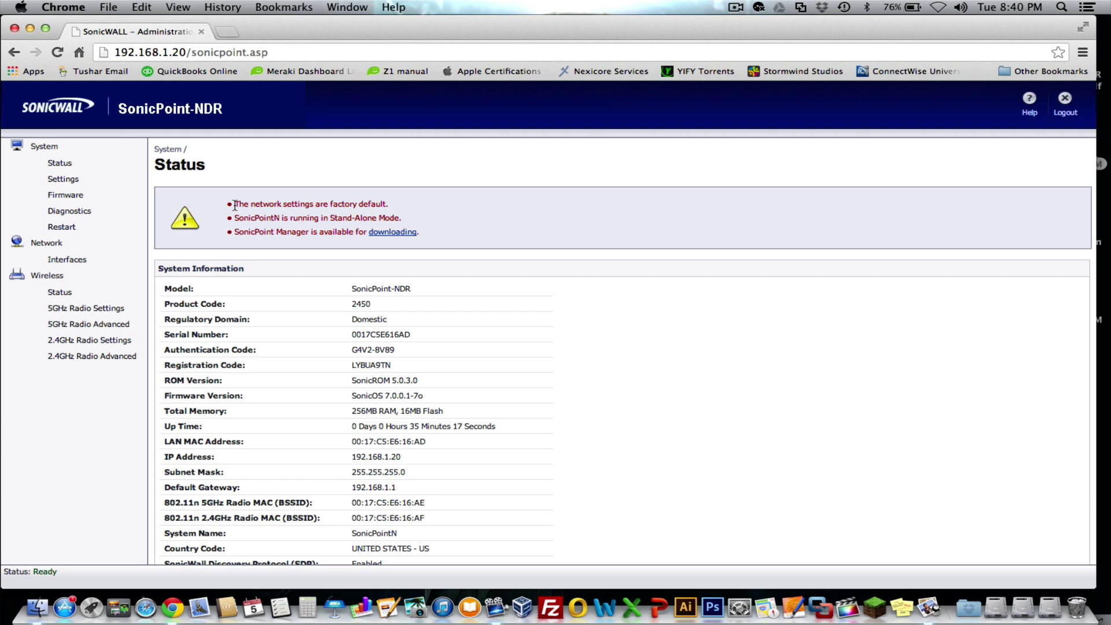
{"action": "left_click", "coordinate": [62, 259]}
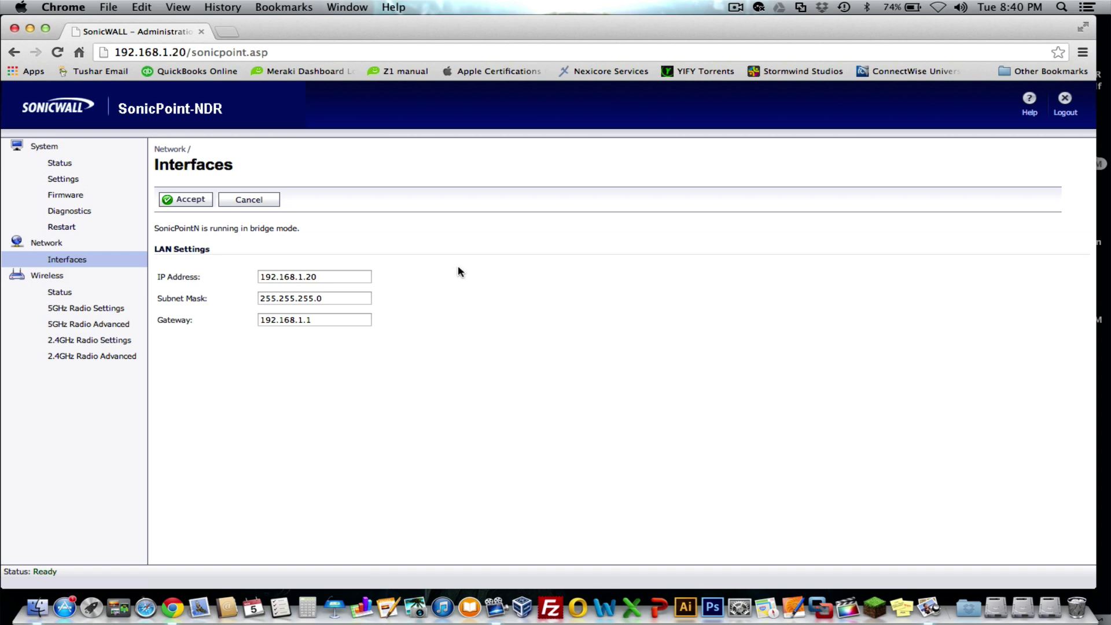
Inspect the LAN IP 192.168.1.20, mask 255.255.255.0 and gateway 192.168.1.1 fields
{"action": "left_click", "coordinate": [330, 276]}
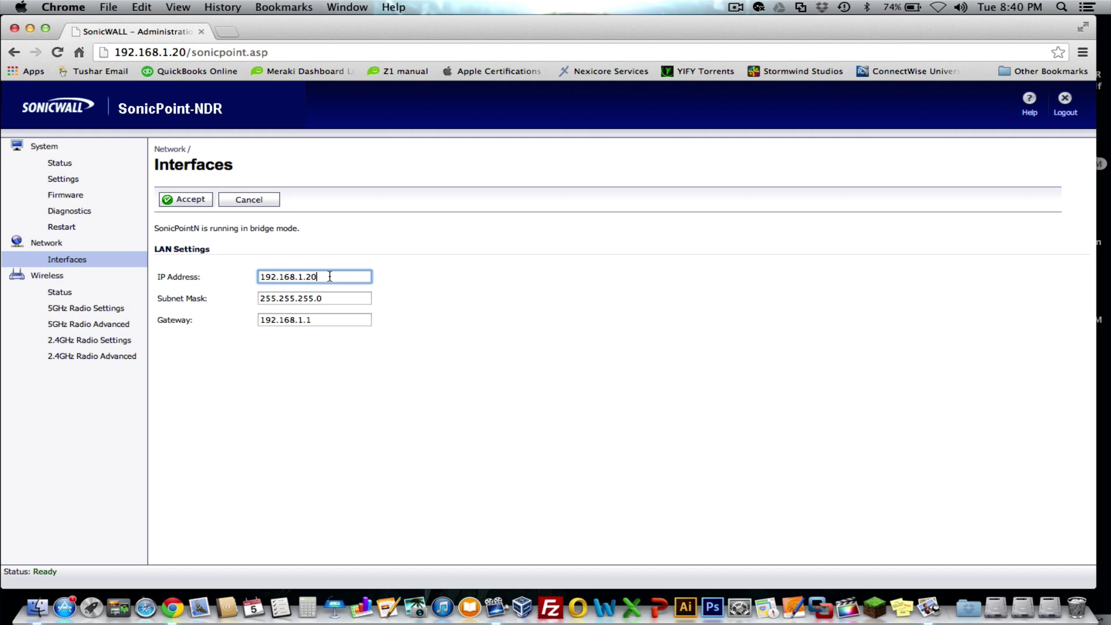
{"action": "left_click", "coordinate": [327, 298]}
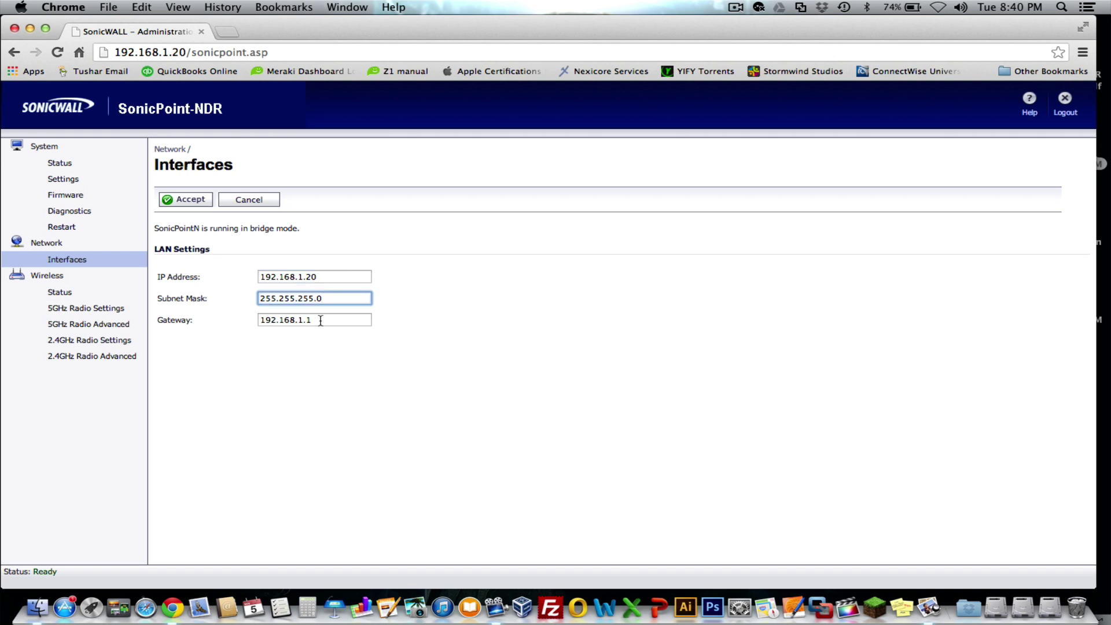
{"action": "left_click", "coordinate": [320, 320]}
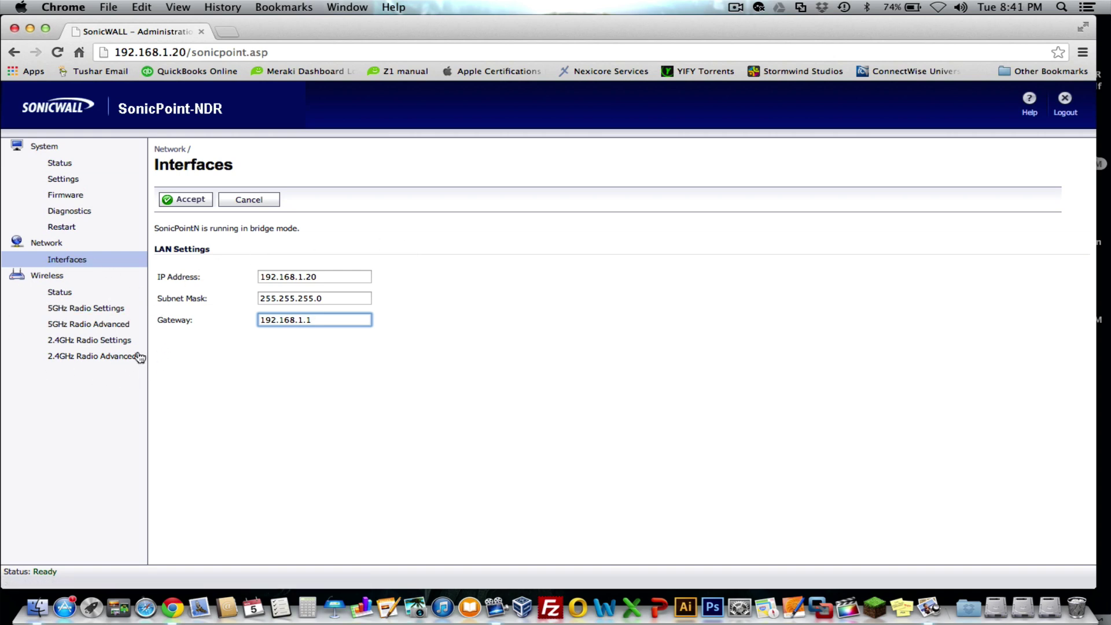
{"action": "left_click", "coordinate": [327, 276]}
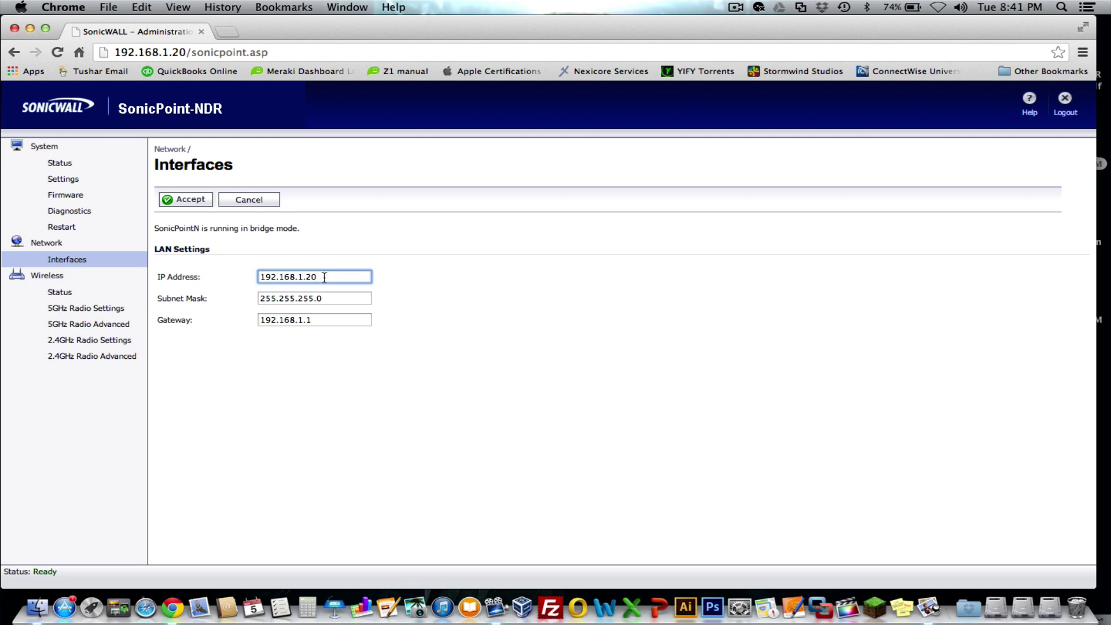
{"action": "left_click", "coordinate": [332, 299]}
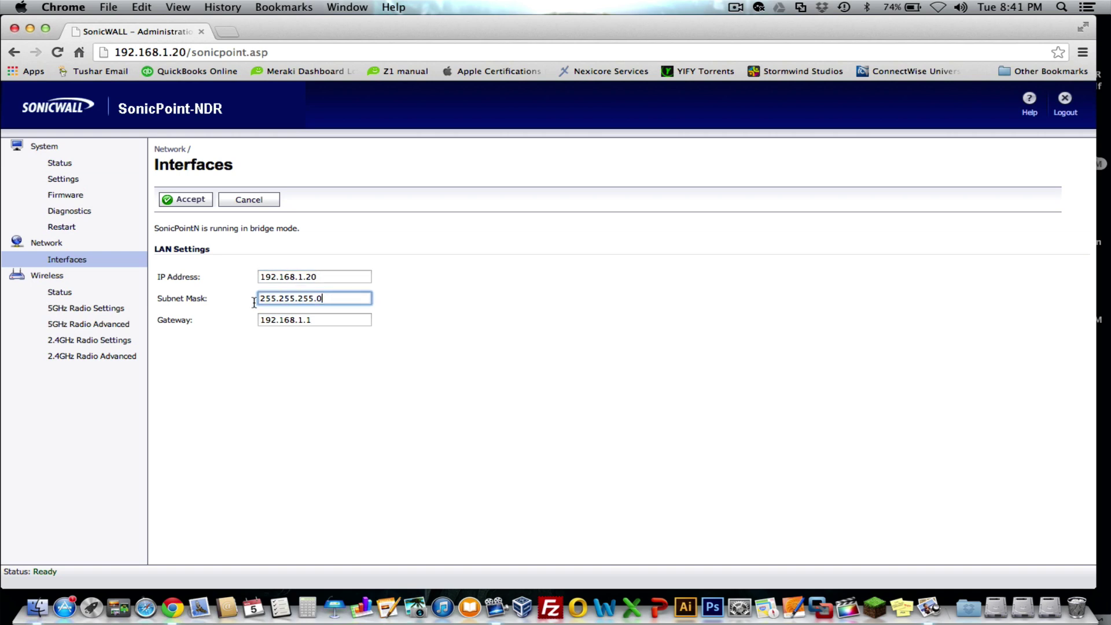
{"action": "left_click", "coordinate": [312, 319]}
{"action": "left_click_drag", "start_coordinate": [328, 319], "coordinate": [257, 321]}
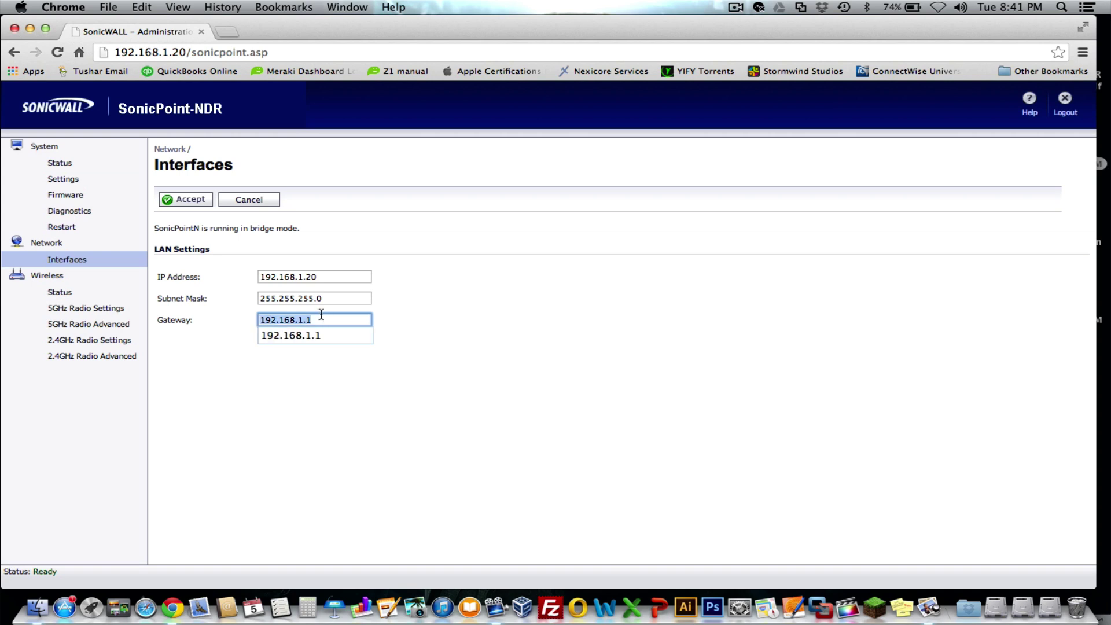
{"action": "left_click", "coordinate": [403, 310]}
{"action": "left_click", "coordinate": [323, 324]}
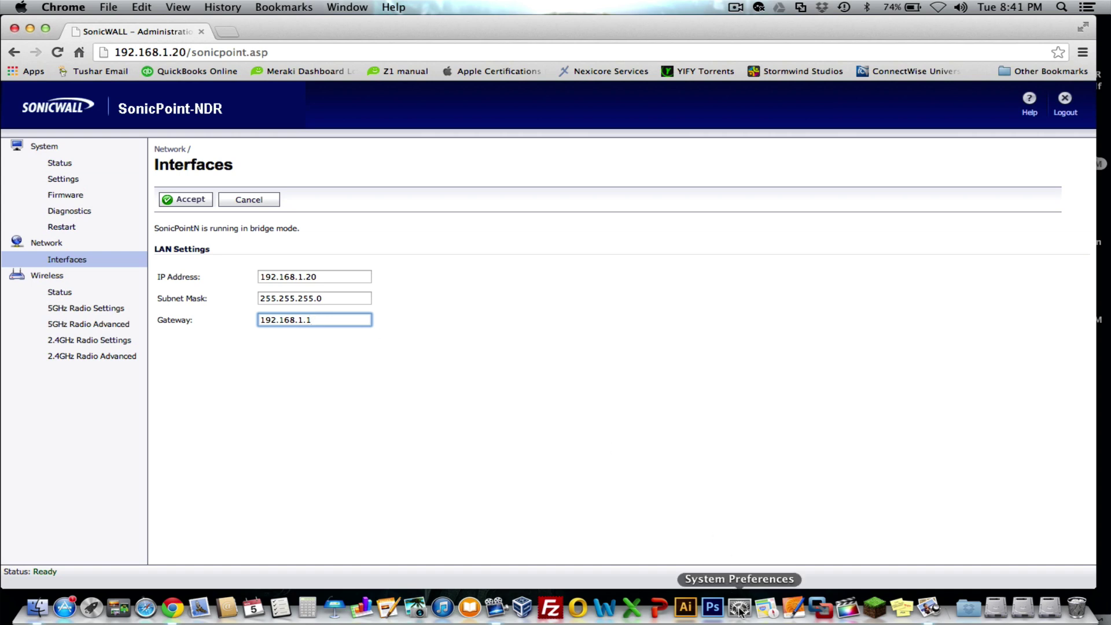
Recheck the gateway, subnet mask and LAN IP values, dismissing browser suggestions
{"action": "left_click", "coordinate": [322, 319]}
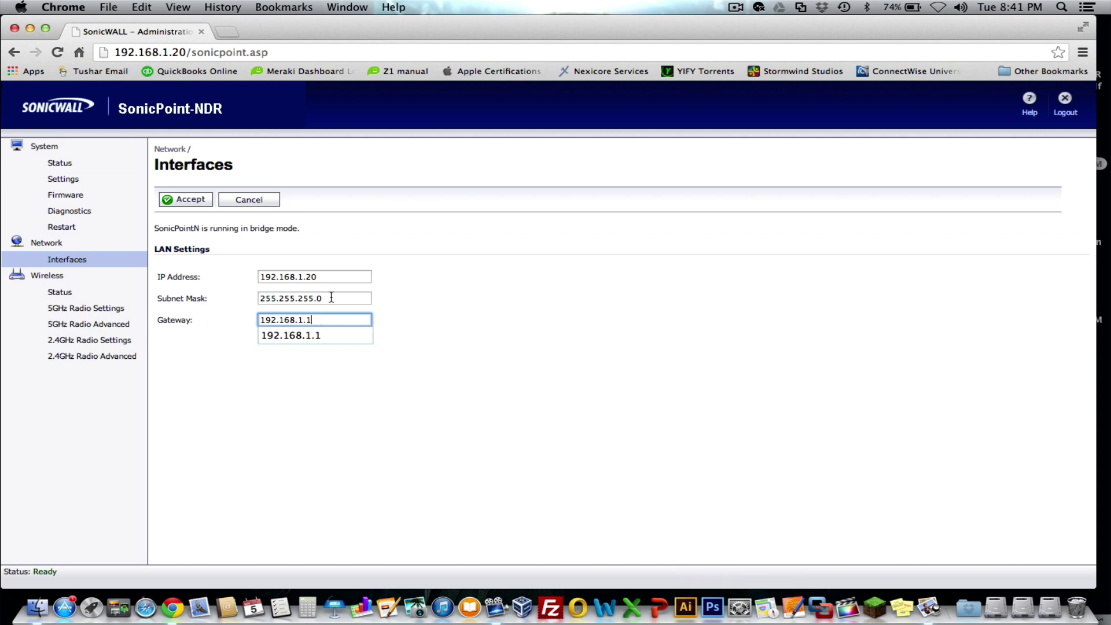
{"action": "left_click", "coordinate": [328, 298]}
{"action": "left_click", "coordinate": [330, 299]}
{"action": "left_click_drag", "start_coordinate": [329, 300], "coordinate": [245, 299]}
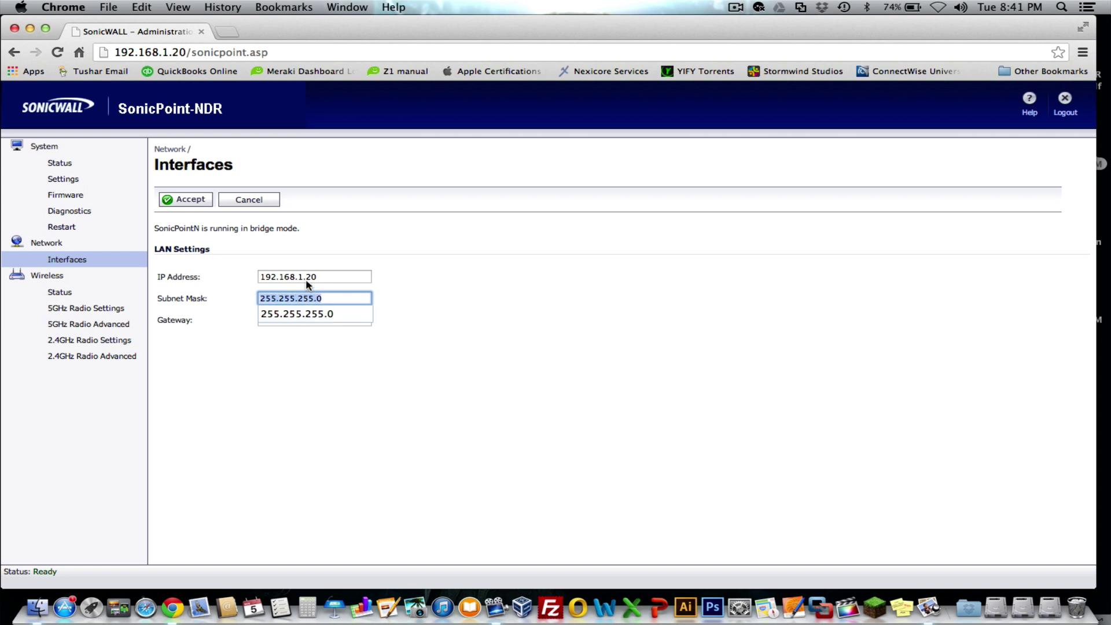
{"action": "left_click", "coordinate": [323, 276]}
{"action": "left_click", "coordinate": [331, 276]}
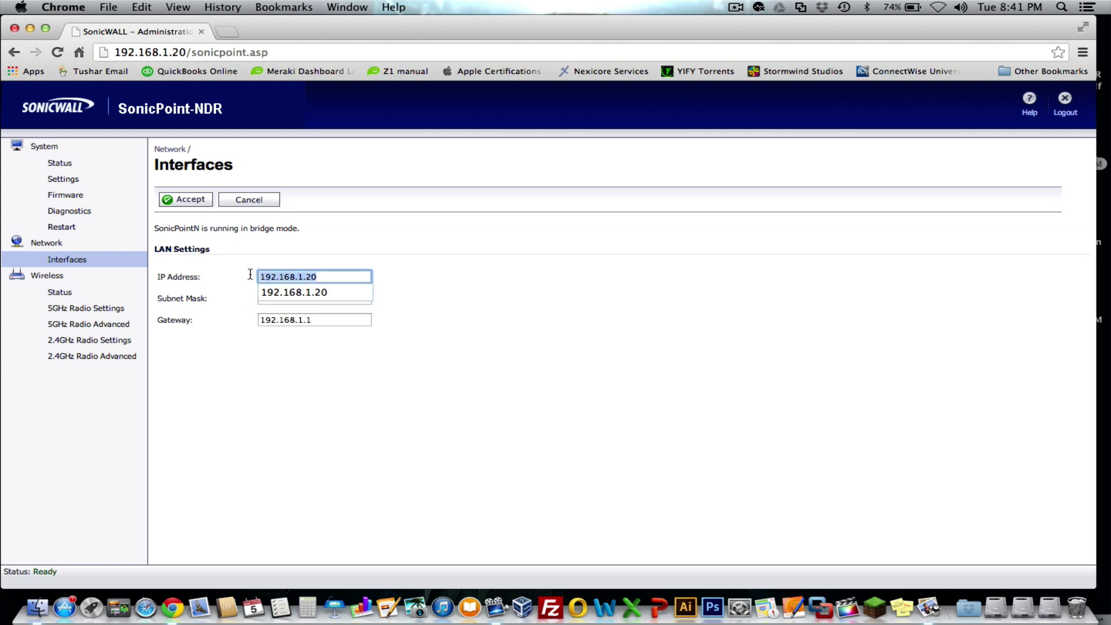
{"action": "left_click", "coordinate": [317, 244]}
{"action": "left_click", "coordinate": [323, 276]}
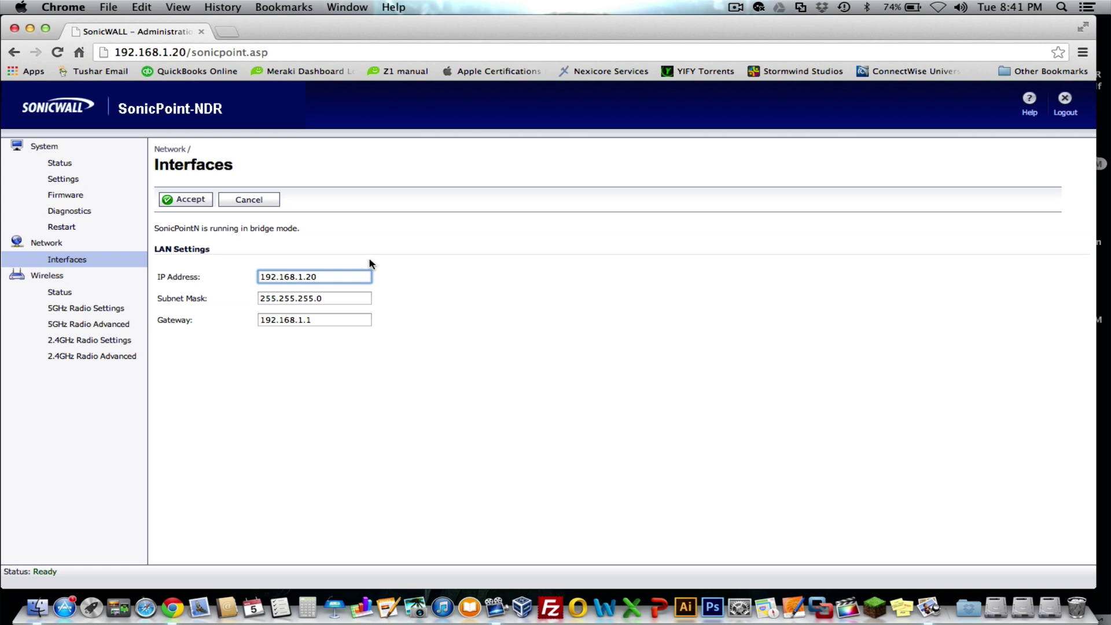
{"action": "left_click", "coordinate": [317, 277]}
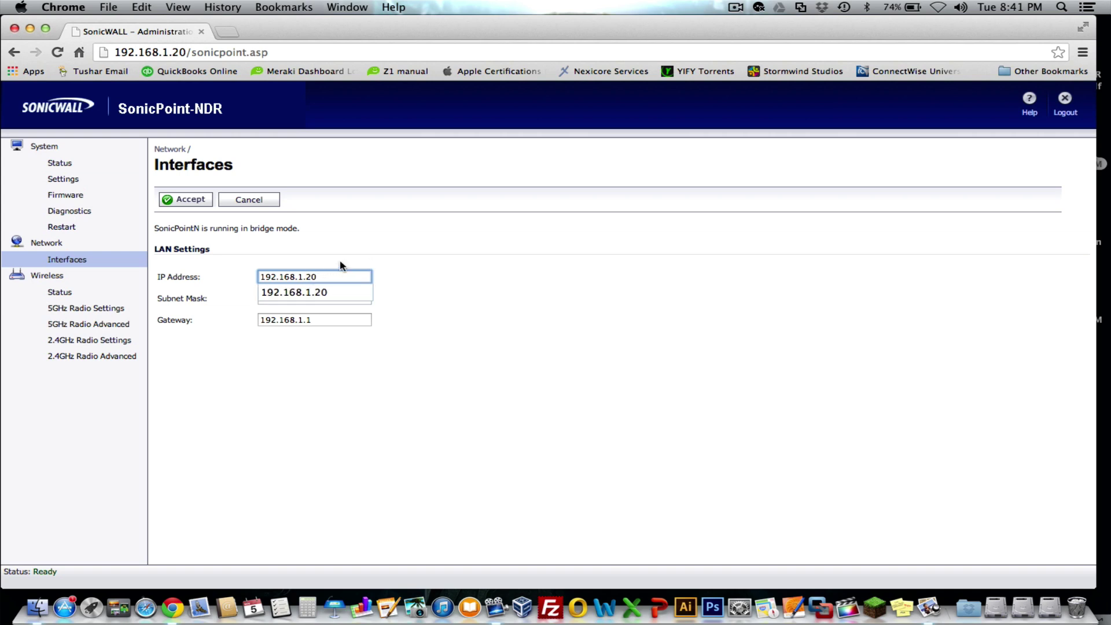
{"action": "left_click", "coordinate": [319, 277]}
{"action": "left_click", "coordinate": [317, 277]}
{"action": "left_click", "coordinate": [300, 256]}
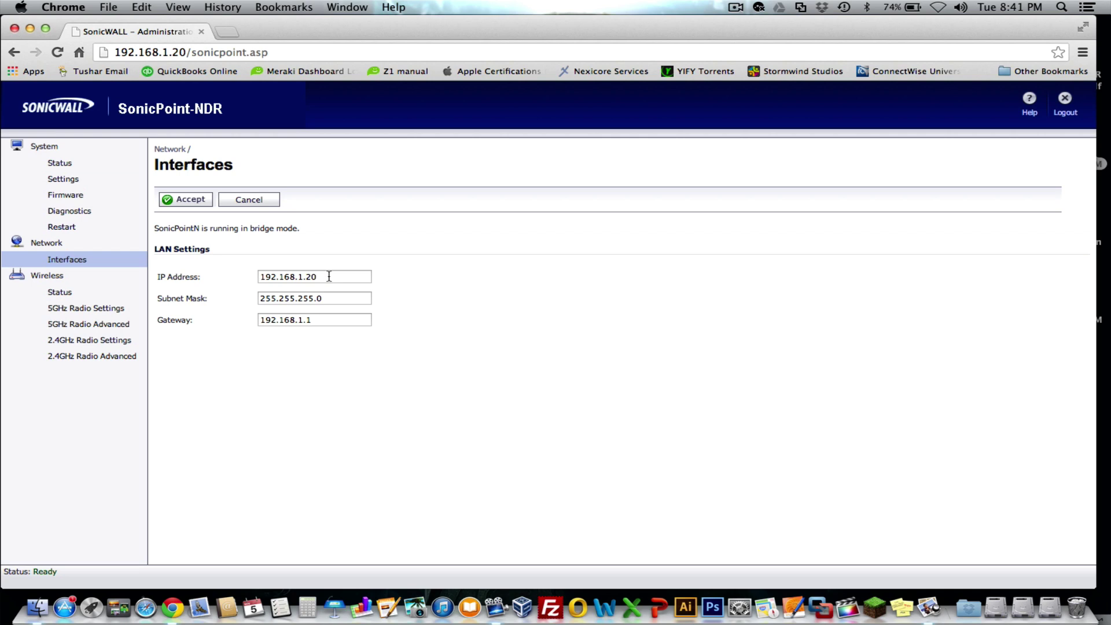
{"action": "left_click", "coordinate": [322, 276]}
{"action": "left_click_drag", "start_coordinate": [336, 277], "coordinate": [261, 279]}
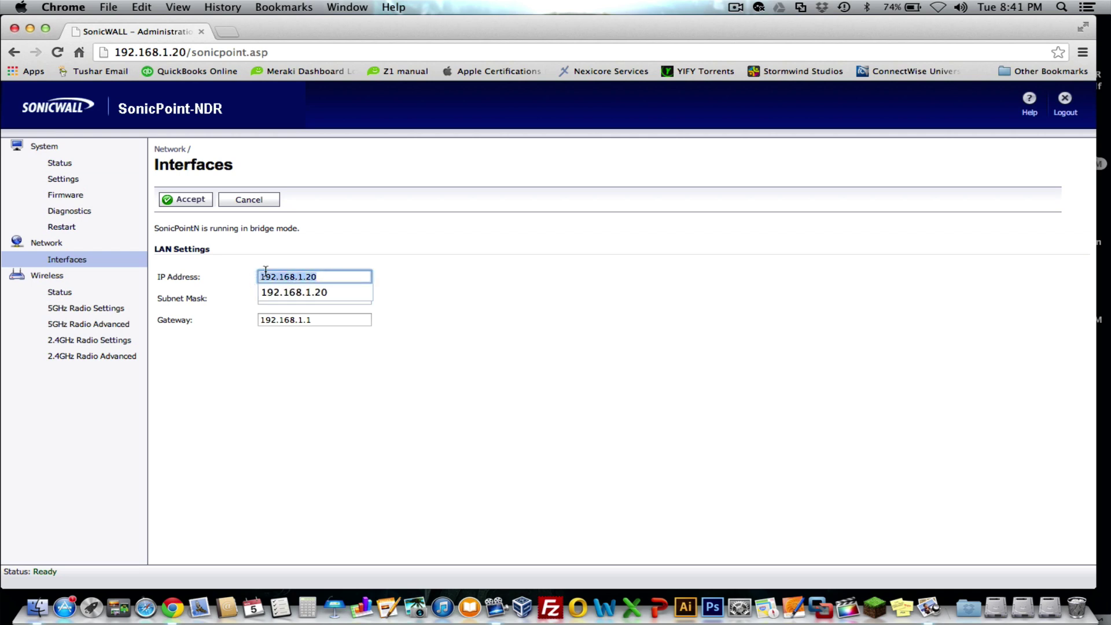
{"action": "left_click", "coordinate": [310, 256]}
{"action": "left_click", "coordinate": [336, 276]}
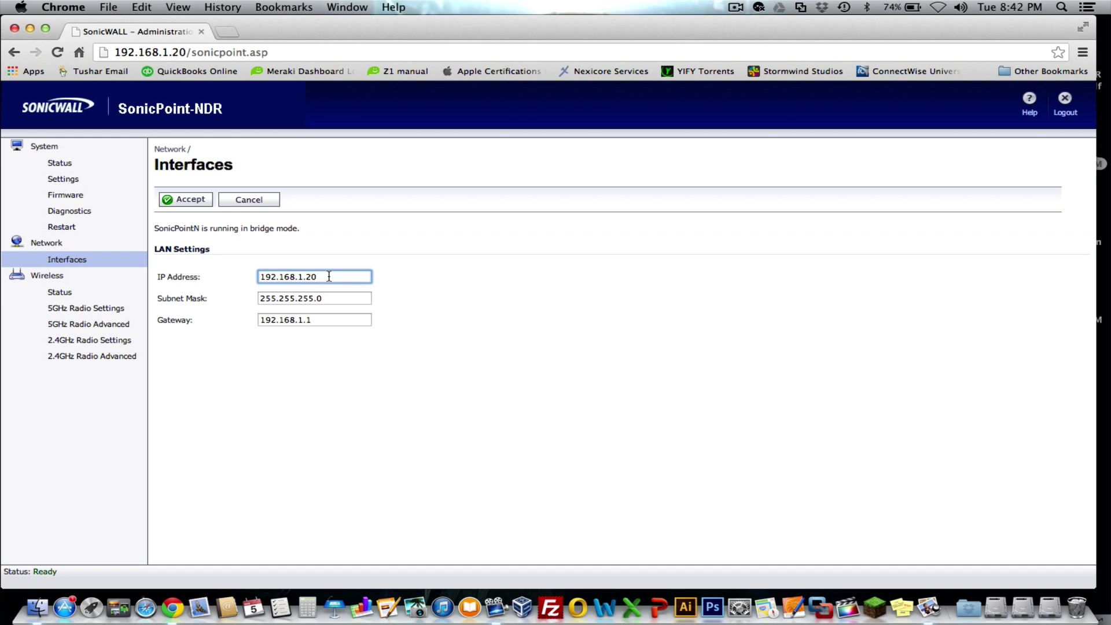
{"action": "left_click_drag", "start_coordinate": [328, 276], "coordinate": [249, 275]}
{"action": "left_click", "coordinate": [310, 256]}
{"action": "left_click", "coordinate": [329, 277]}
{"action": "left_click_drag", "start_coordinate": [319, 276], "coordinate": [243, 276]}
{"action": "left_click", "coordinate": [347, 241]}
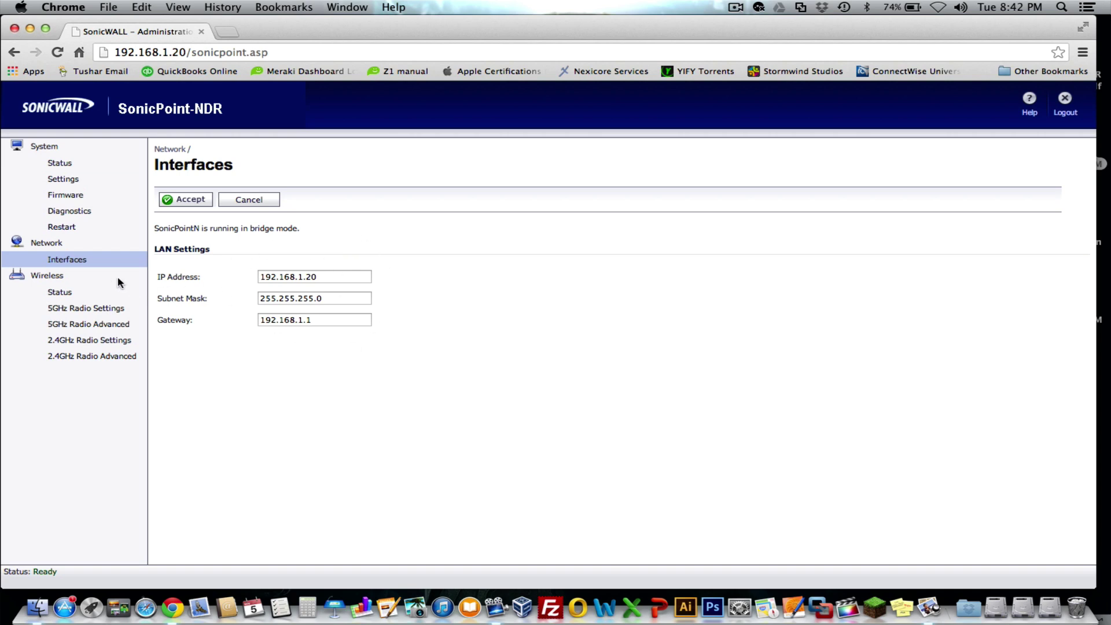
Review the System Status overview page
{"action": "left_click", "coordinate": [61, 165]}
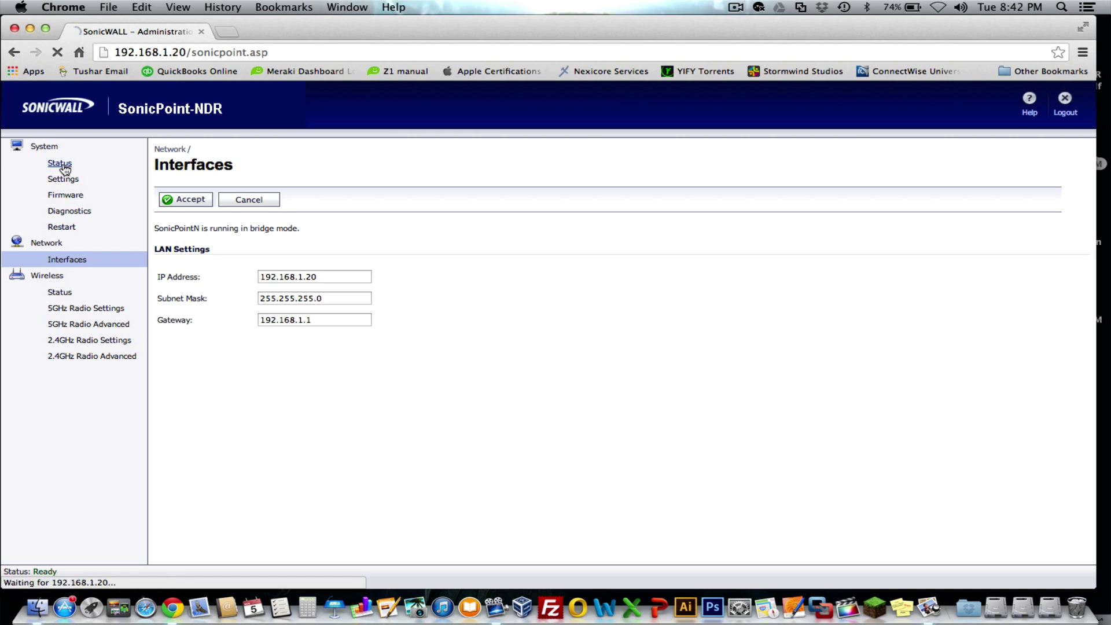
{"action": "scroll", "coordinate": [289, 367], "scroll_direction": "down", "scroll_amount": 3}
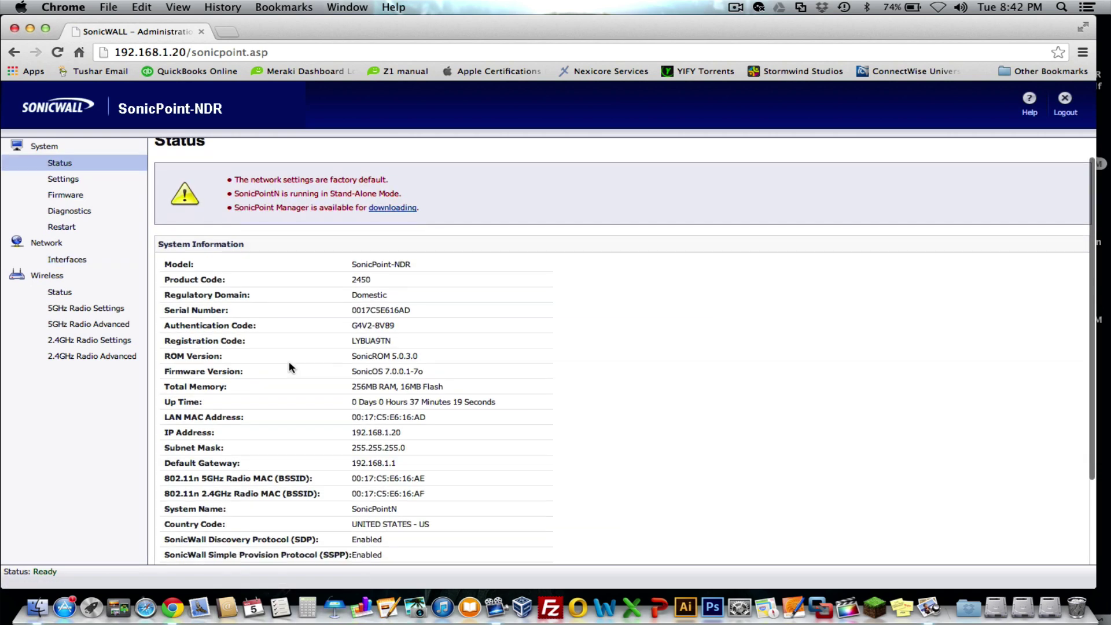
{"action": "scroll", "coordinate": [289, 366], "scroll_direction": "up", "scroll_amount": 1}
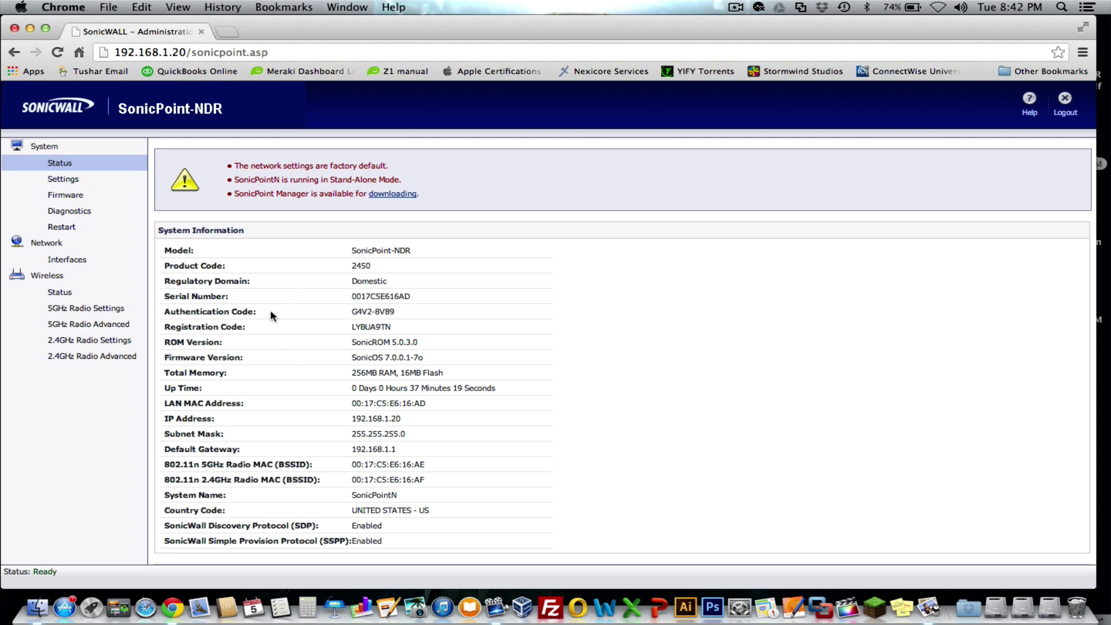
On System Settings, try Wireless router mode, then cancel to keep Wireless bridge
{"action": "left_click", "coordinate": [63, 179]}
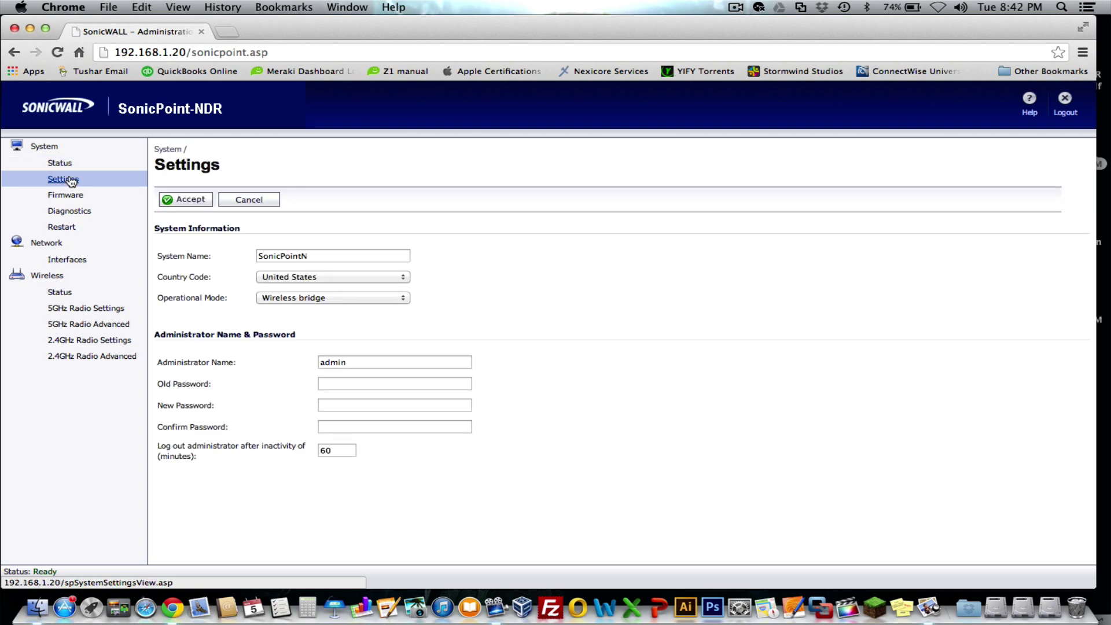
{"action": "left_click", "coordinate": [334, 256]}
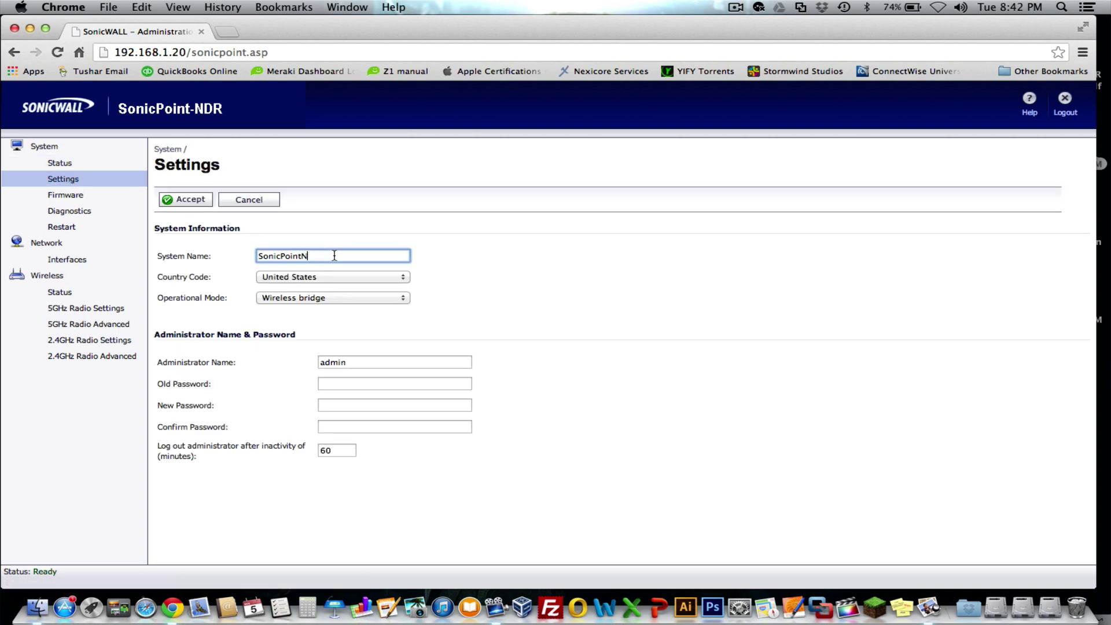
{"action": "left_click", "coordinate": [310, 277]}
{"action": "left_click", "coordinate": [449, 271]}
{"action": "left_click", "coordinate": [340, 298]}
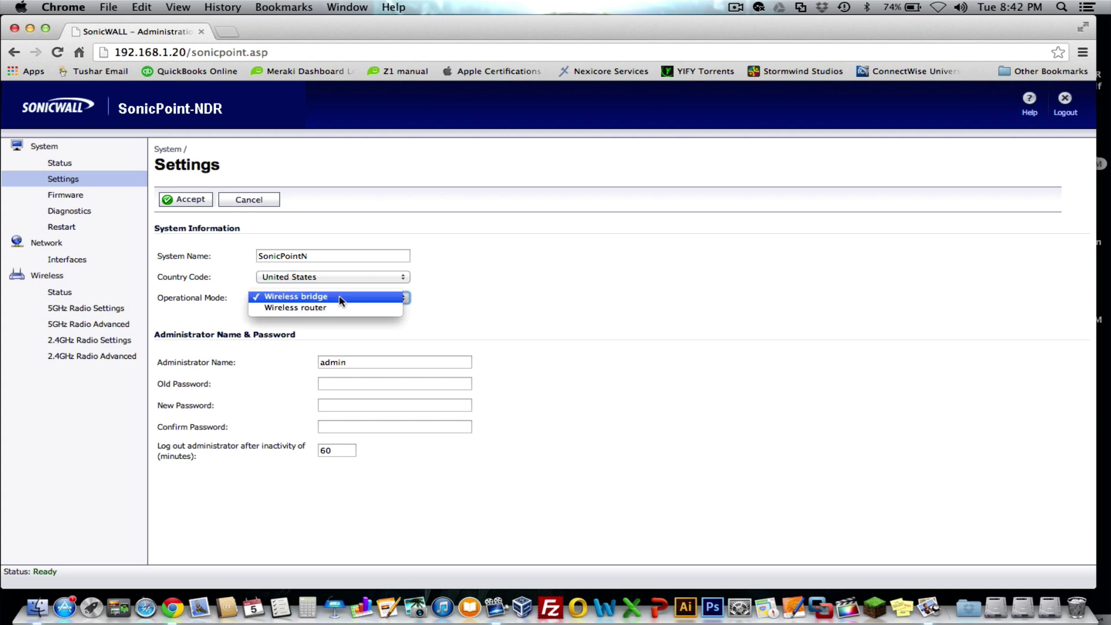
{"action": "left_click", "coordinate": [335, 308]}
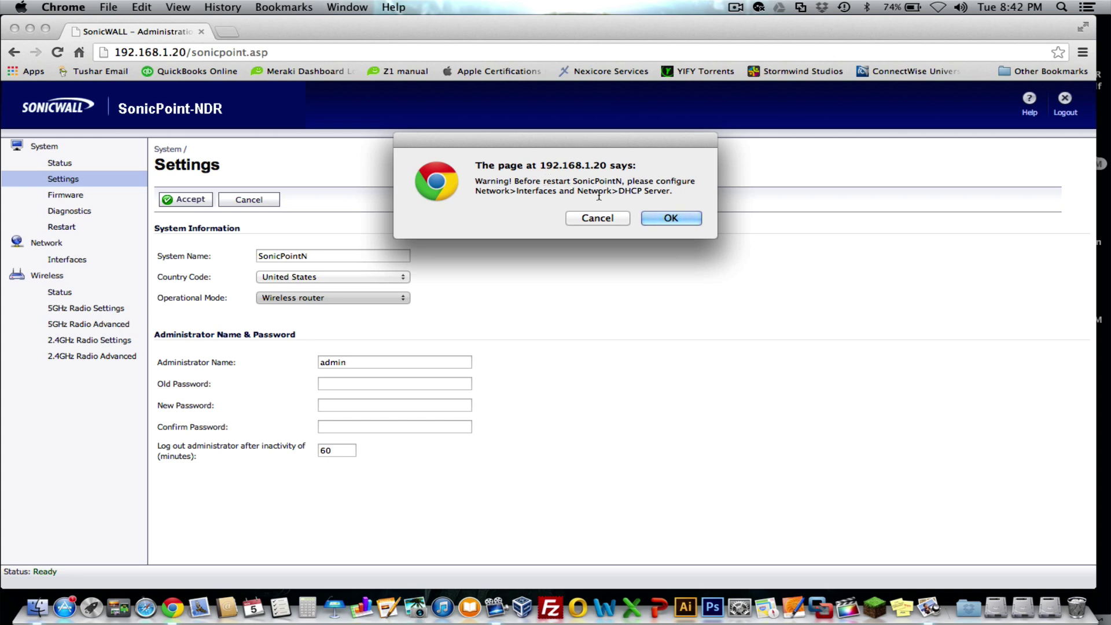
{"action": "left_click", "coordinate": [608, 217]}
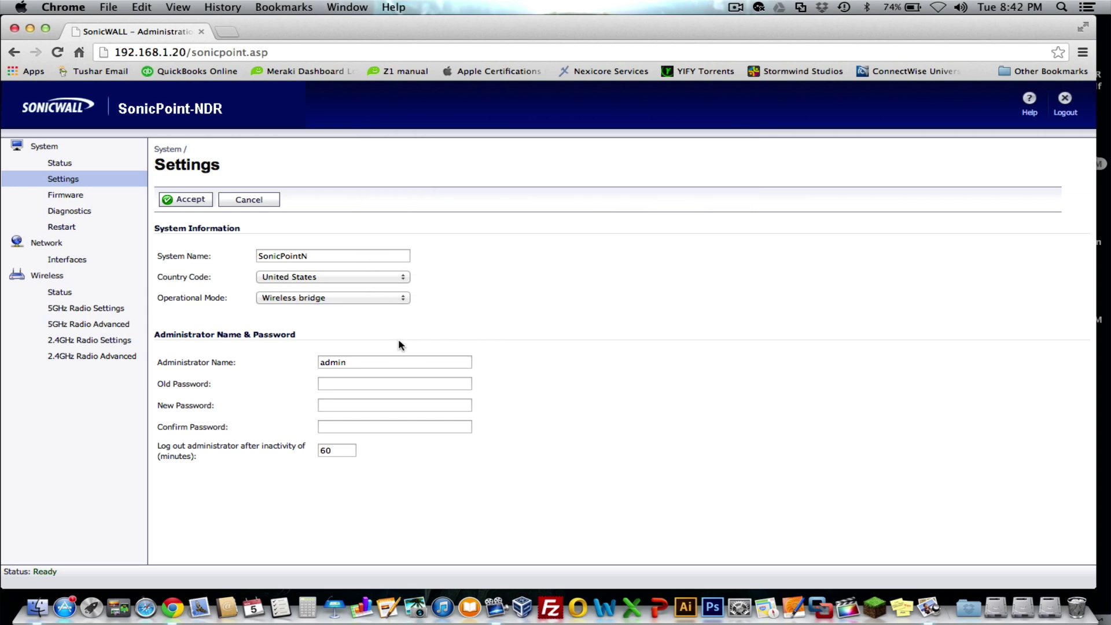
{"action": "left_click", "coordinate": [359, 361]}
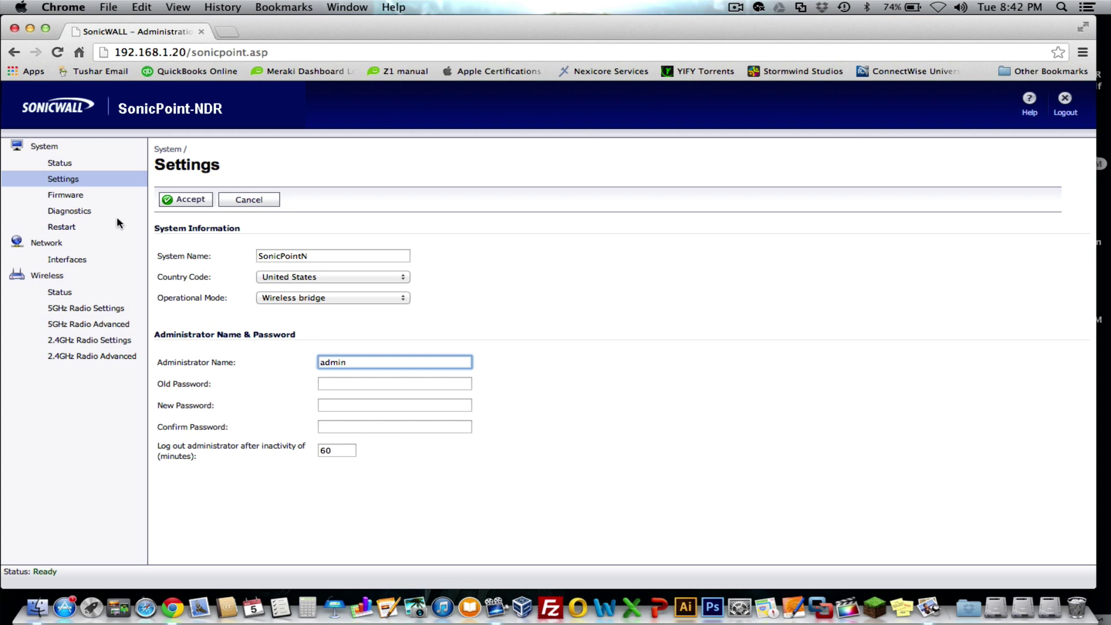
Look over the Firmware, Diagnostics and Restart pages, leaving the FTP fields unchanged
{"action": "left_click", "coordinate": [70, 198]}
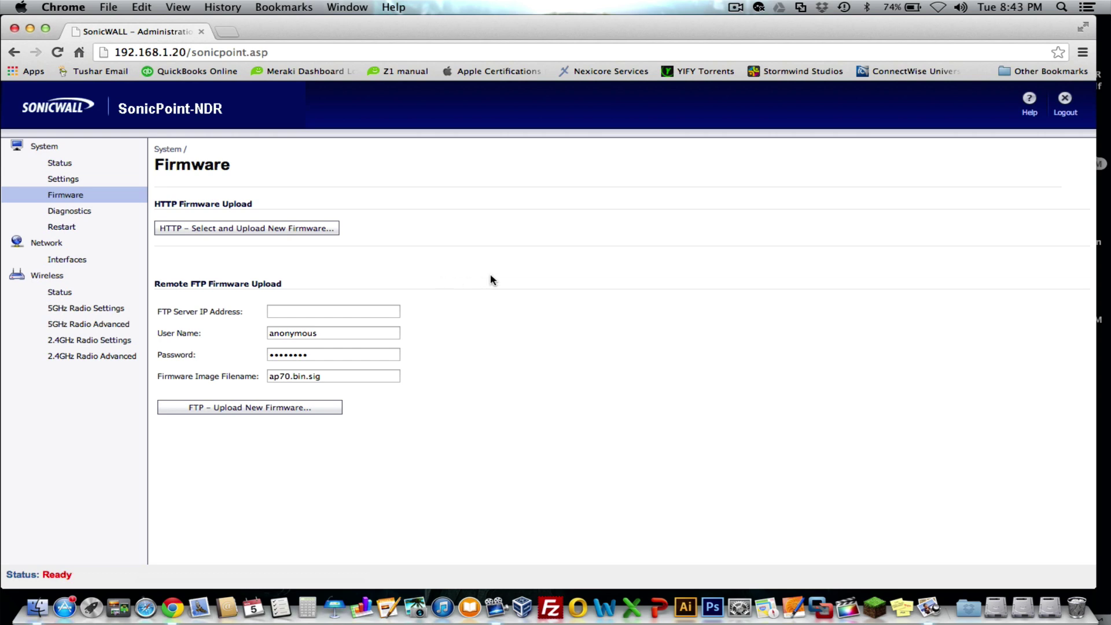
{"action": "left_click", "coordinate": [328, 350]}
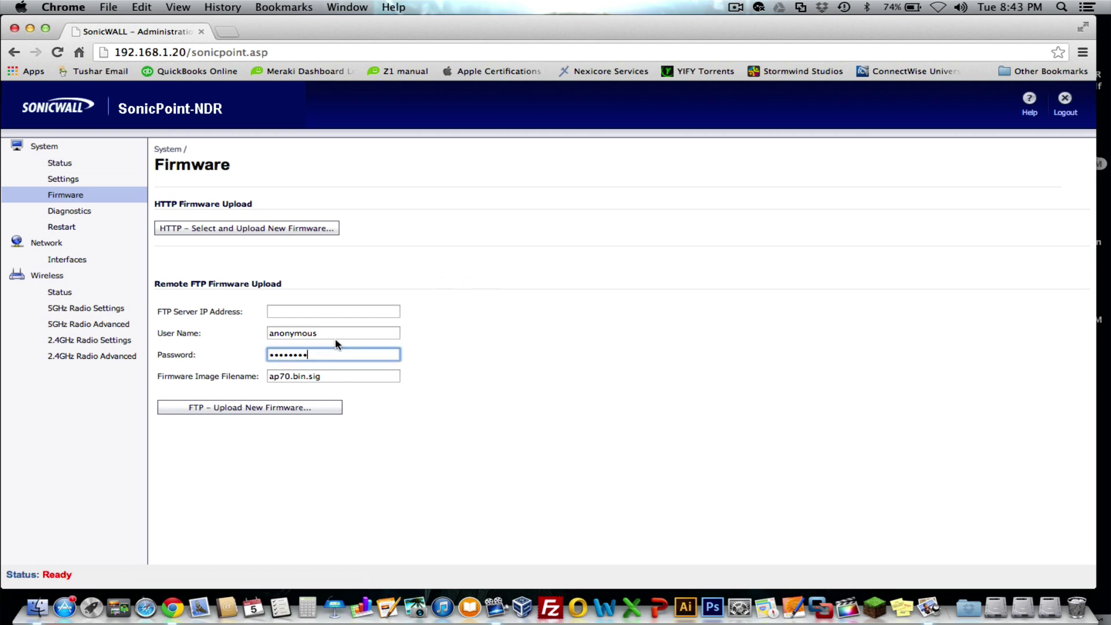
{"action": "left_click", "coordinate": [337, 334]}
{"action": "left_click", "coordinate": [501, 325]}
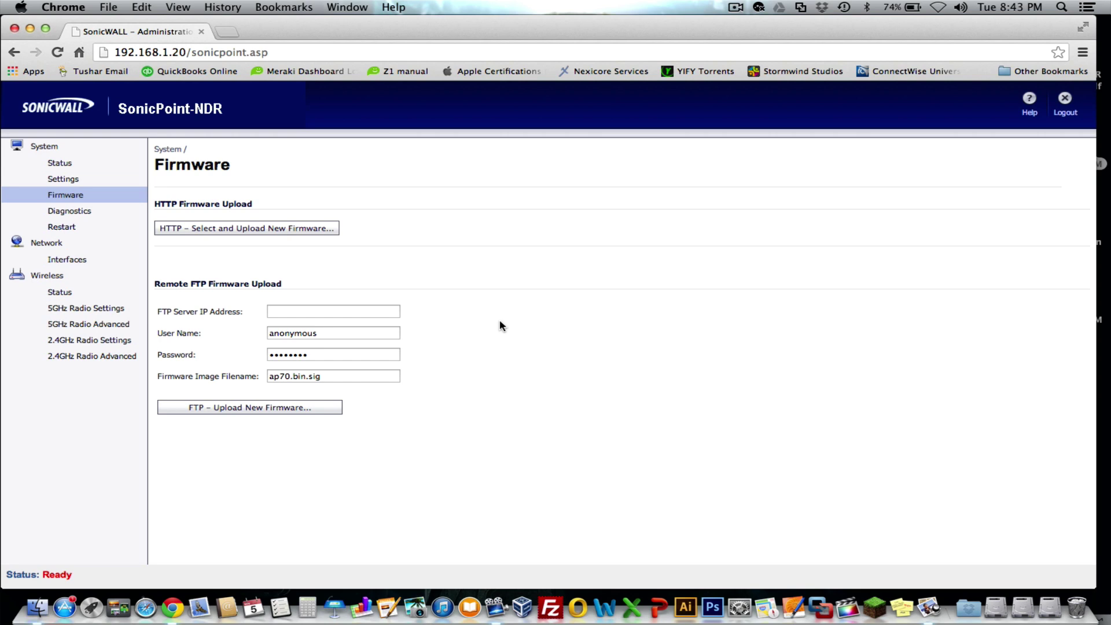
{"action": "left_click", "coordinate": [75, 211]}
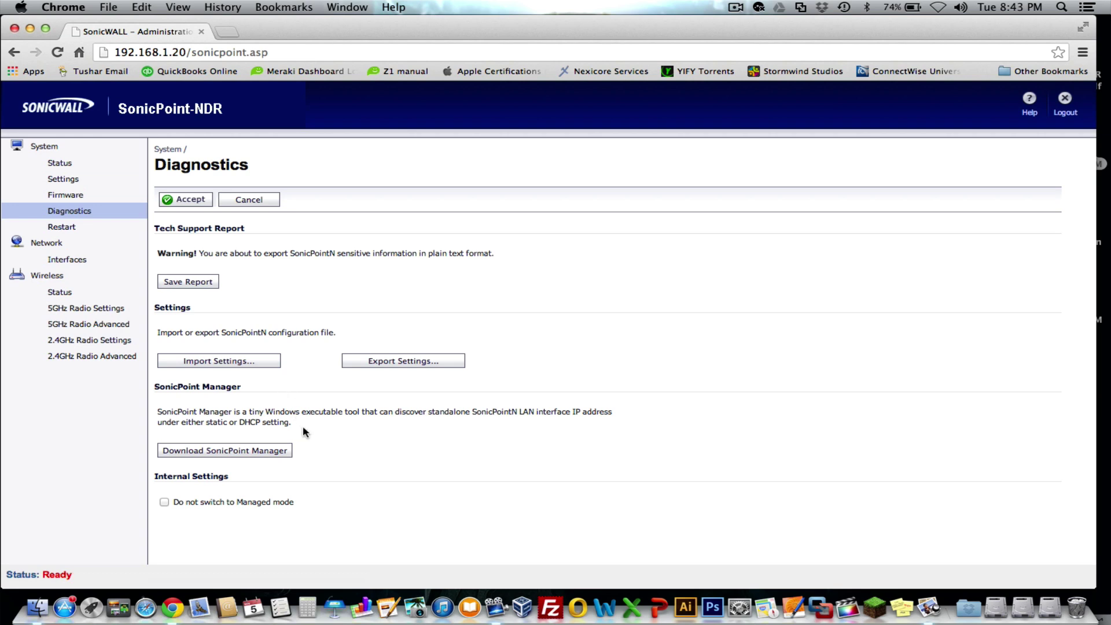
{"action": "left_click", "coordinate": [68, 229]}
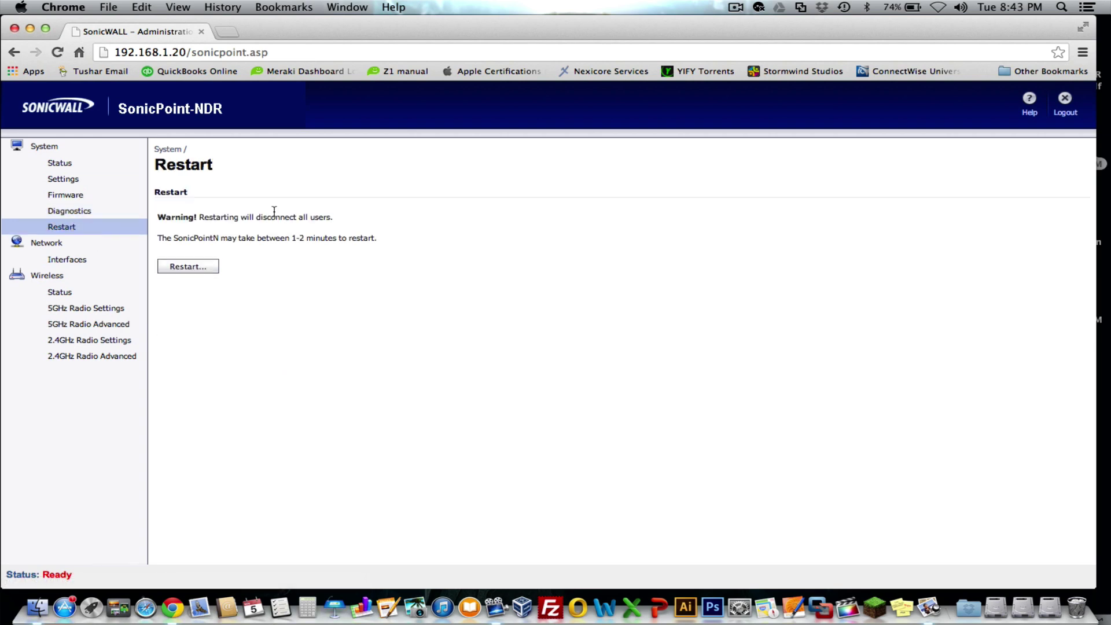
{"action": "left_click", "coordinate": [47, 244]}
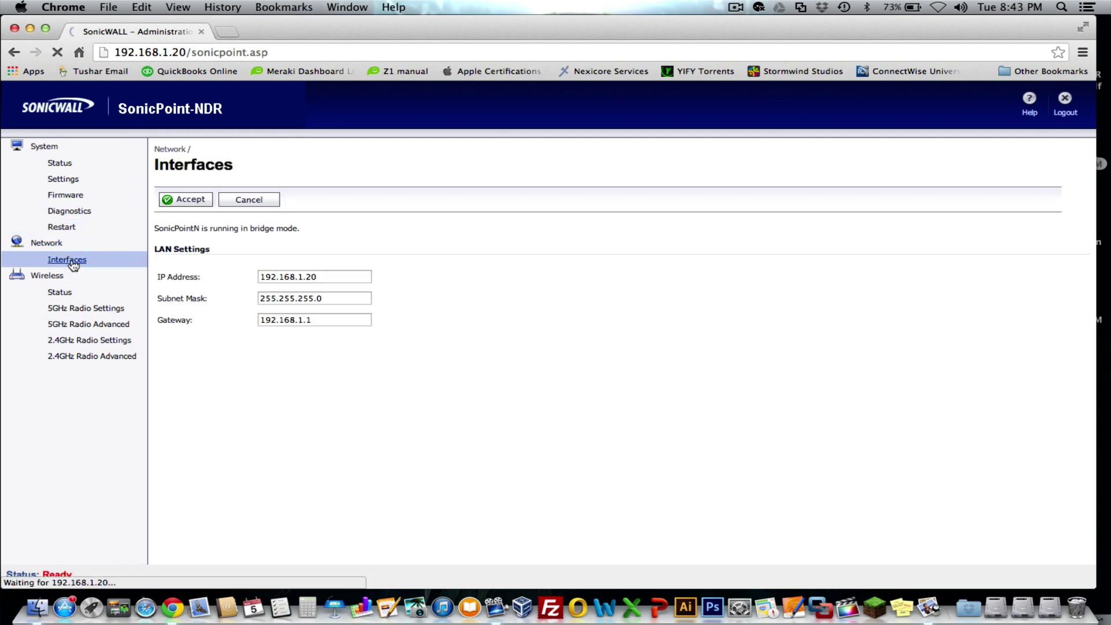
Show Wireless Status with both radios enabled on WPA2-PSK and no stations
{"action": "left_click", "coordinate": [47, 278]}
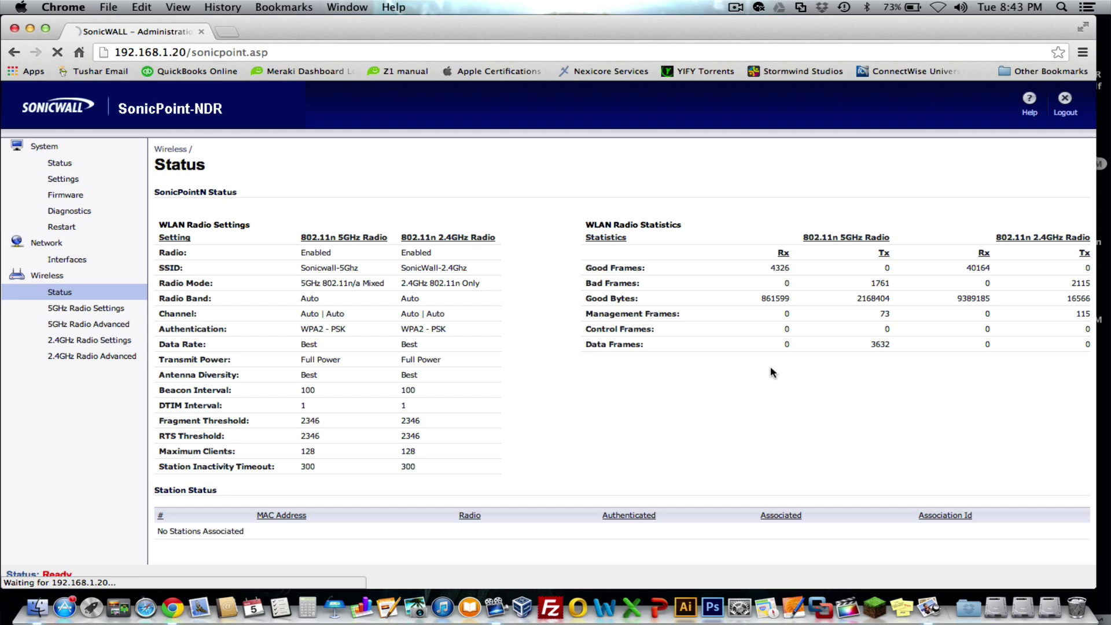
In 5GHz Radio Settings, keep SSID Sonicwall-5Ghz and the radio band on Auto
{"action": "left_click", "coordinate": [72, 313]}
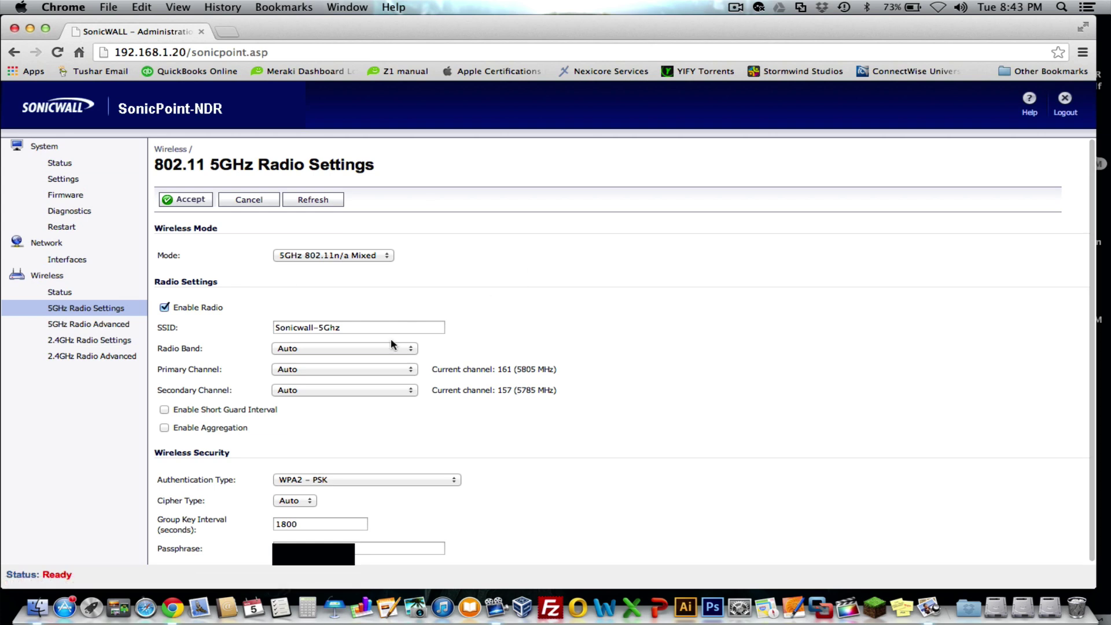
{"action": "left_click", "coordinate": [166, 309]}
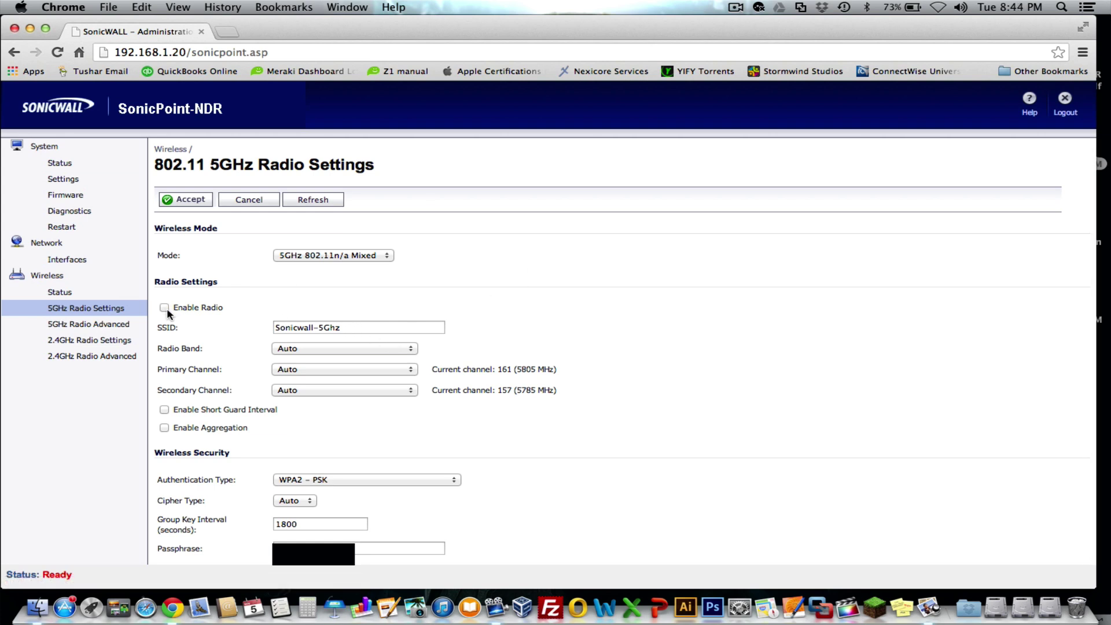
{"action": "left_click", "coordinate": [352, 327]}
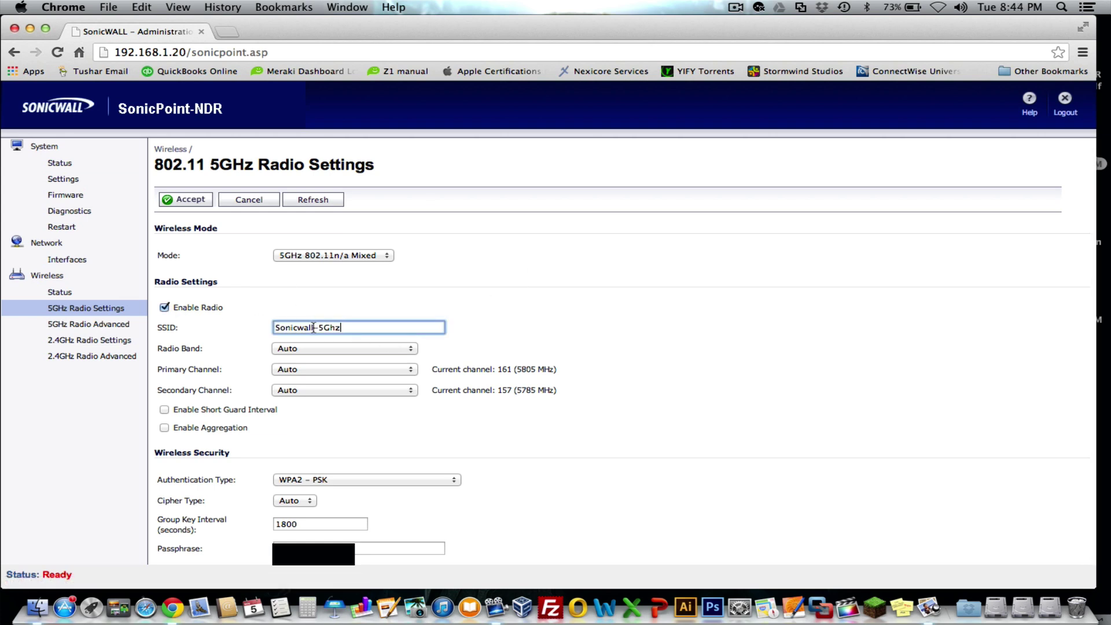
{"action": "left_click", "coordinate": [313, 328]}
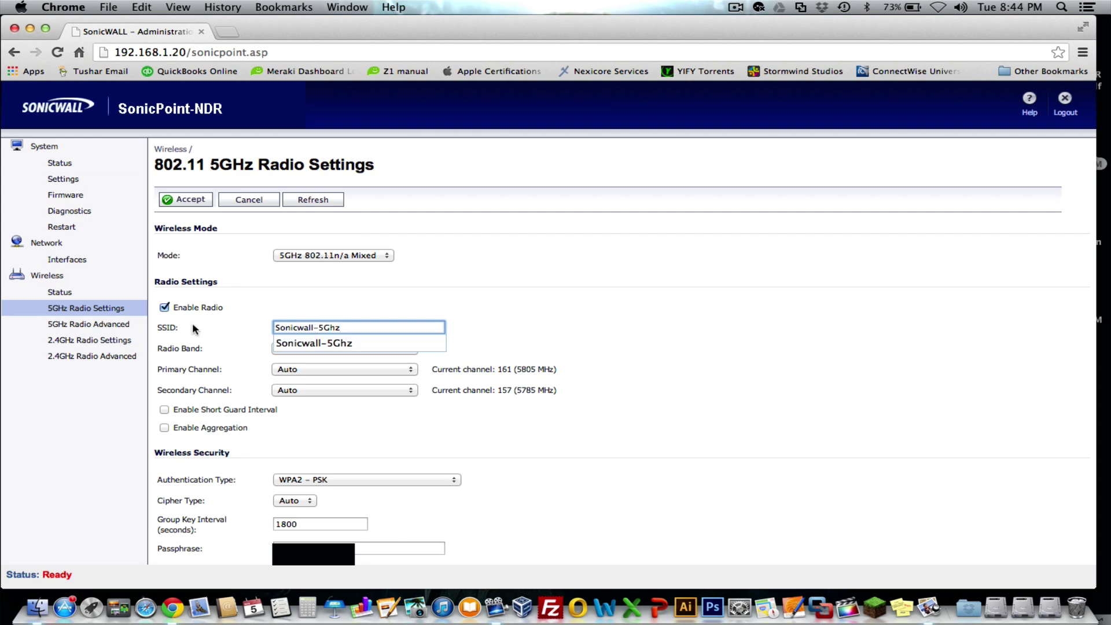
{"action": "left_click", "coordinate": [401, 309]}
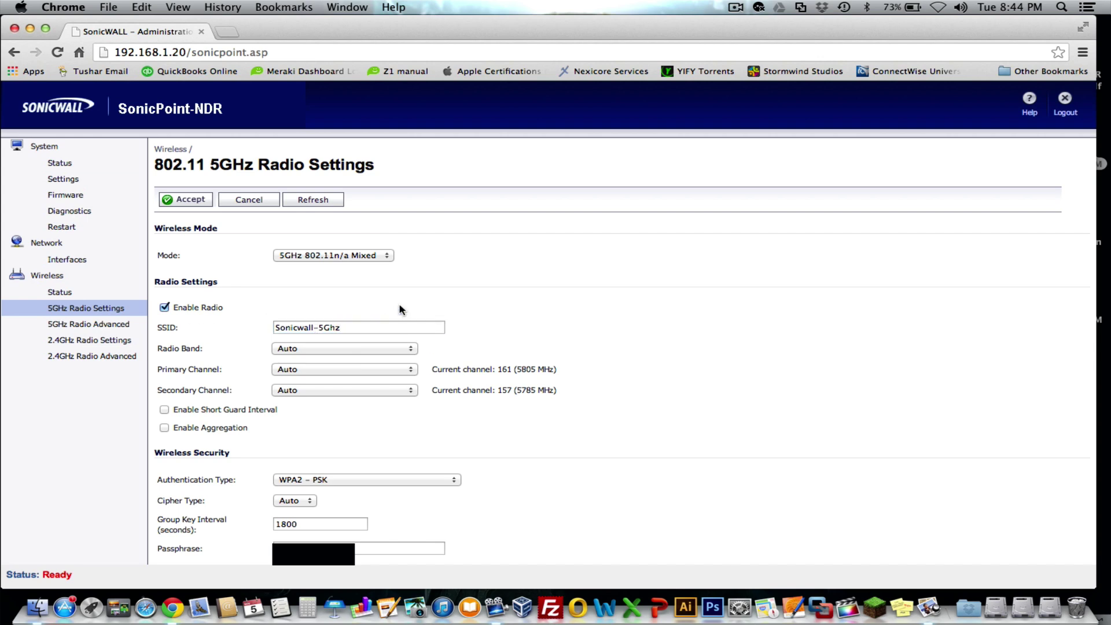
{"action": "scroll", "coordinate": [570, 320], "scroll_direction": "down", "scroll_amount": 1}
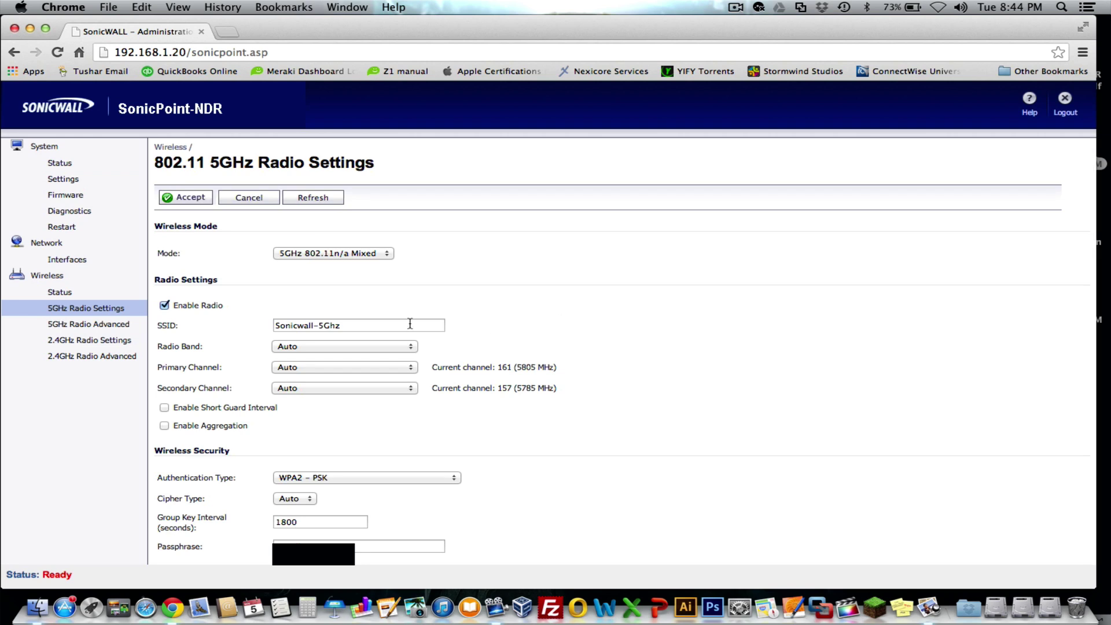
{"action": "left_click", "coordinate": [365, 324]}
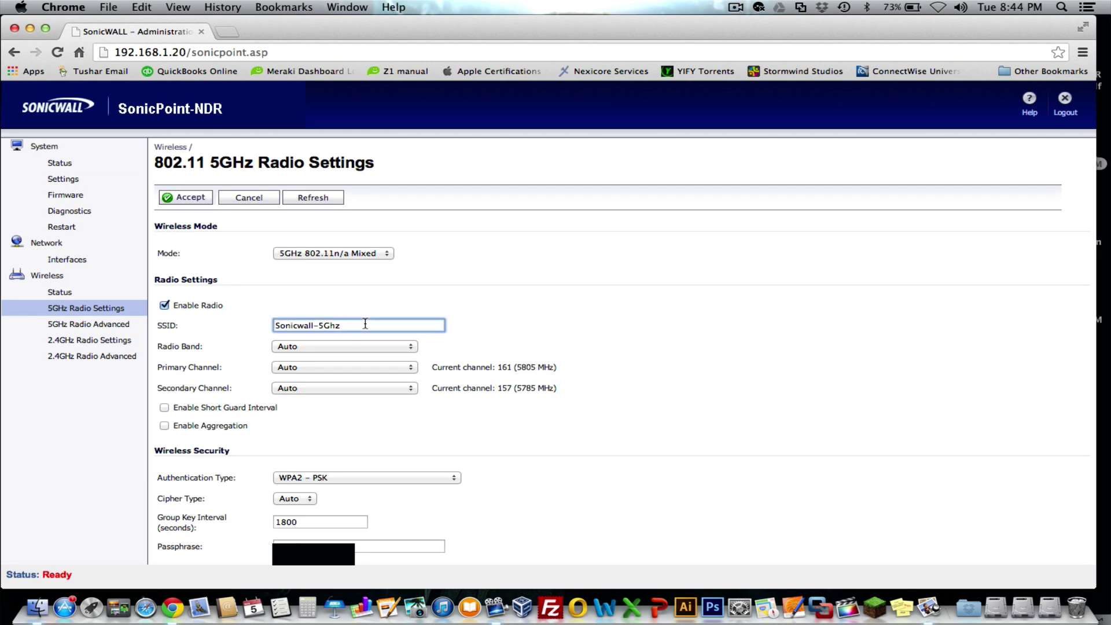
{"action": "left_click", "coordinate": [516, 308]}
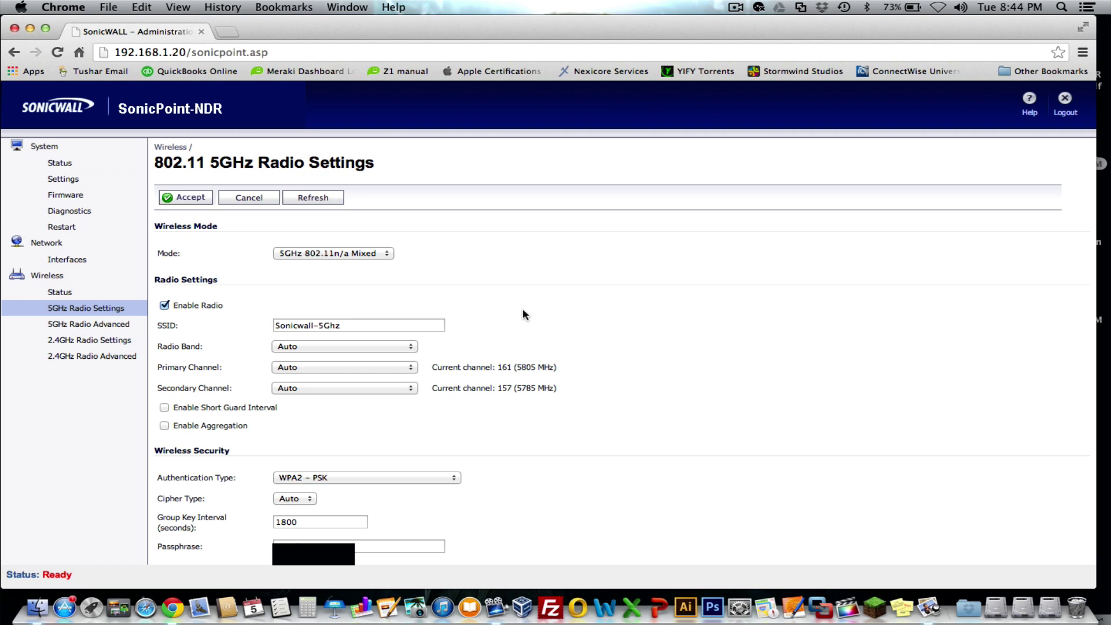
{"action": "left_click", "coordinate": [326, 347]}
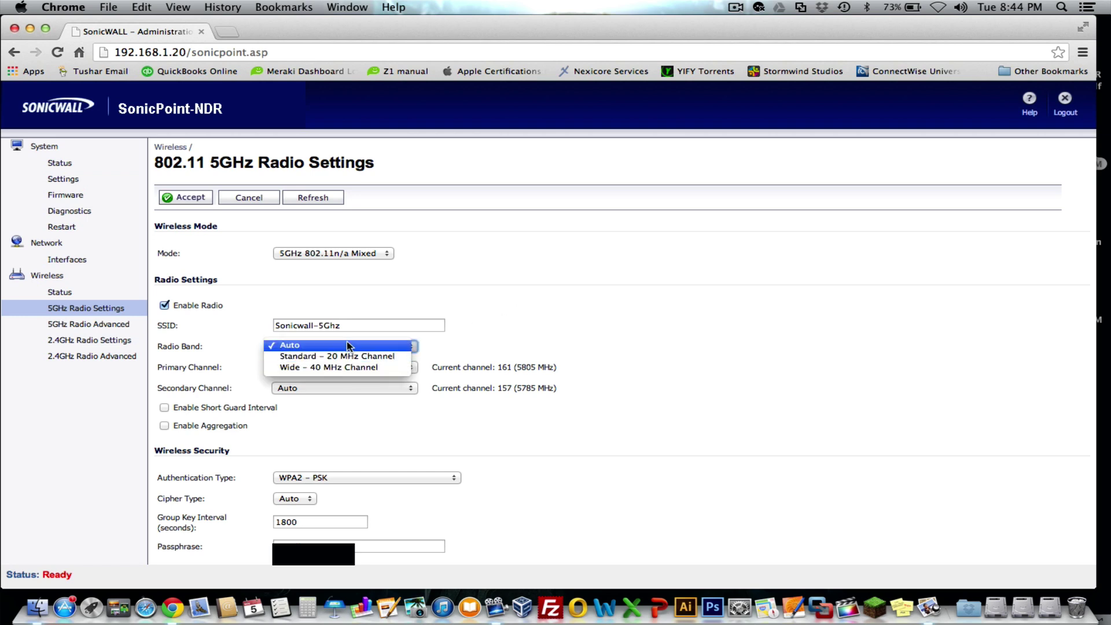
{"action": "left_click", "coordinate": [301, 345]}
{"action": "left_click", "coordinate": [538, 346]}
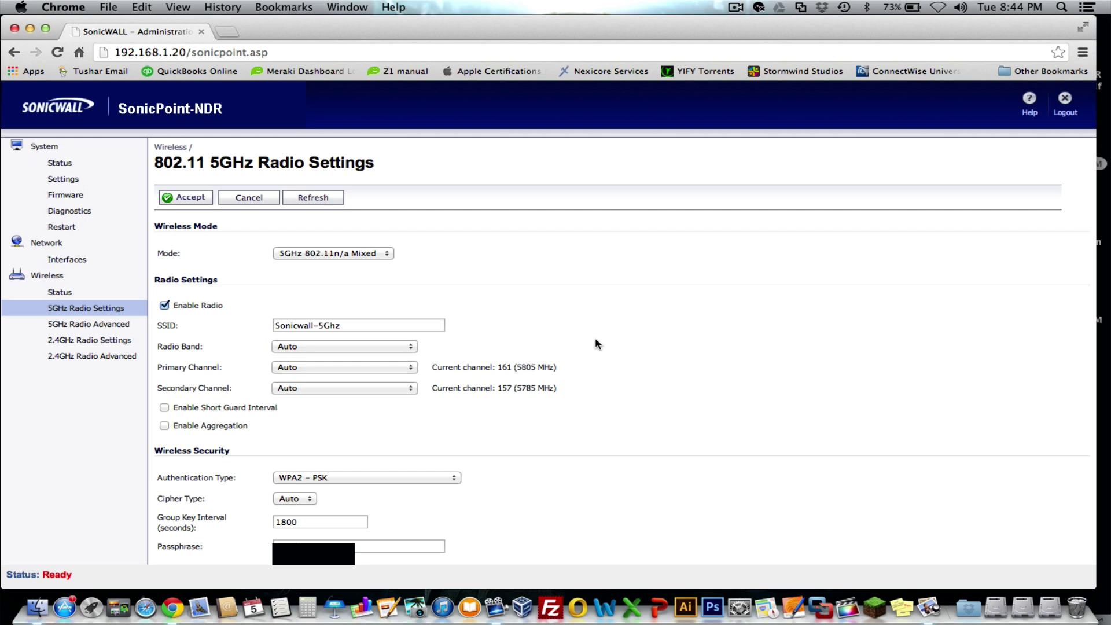
Leave the 5GHz primary and secondary channels on Auto
{"action": "left_click", "coordinate": [356, 367]}
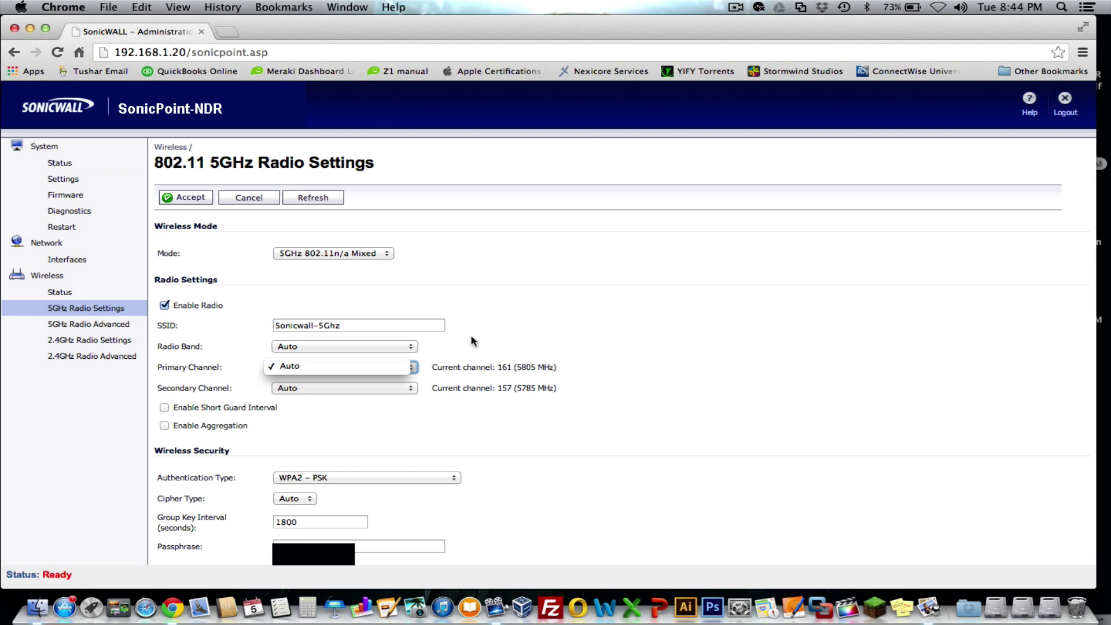
{"action": "left_click", "coordinate": [408, 366]}
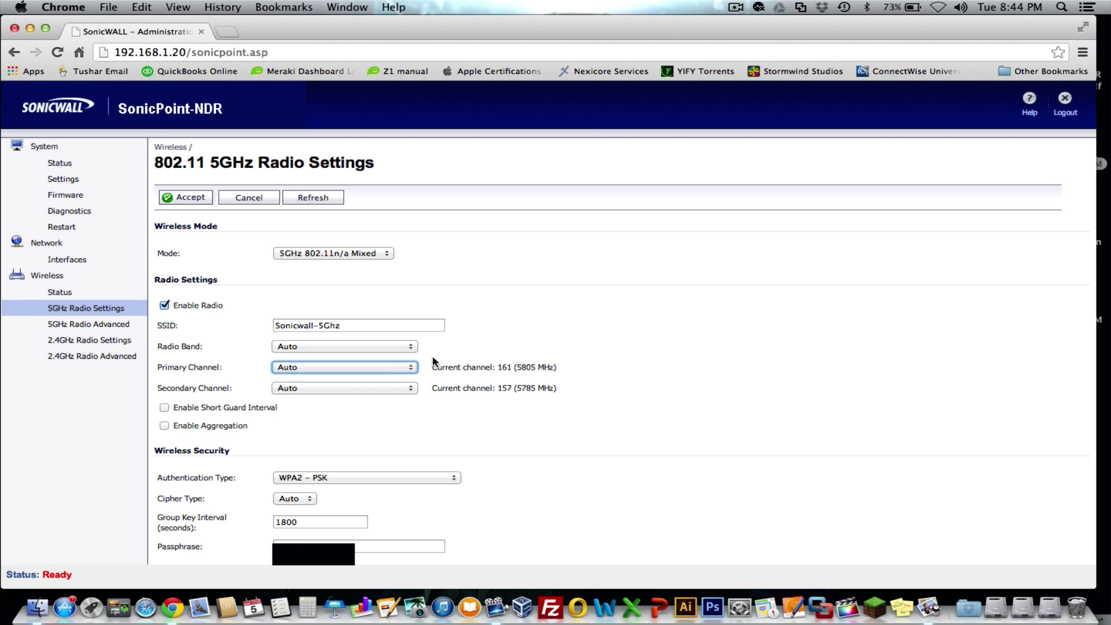
{"action": "left_click", "coordinate": [454, 354]}
{"action": "left_click", "coordinate": [340, 387]}
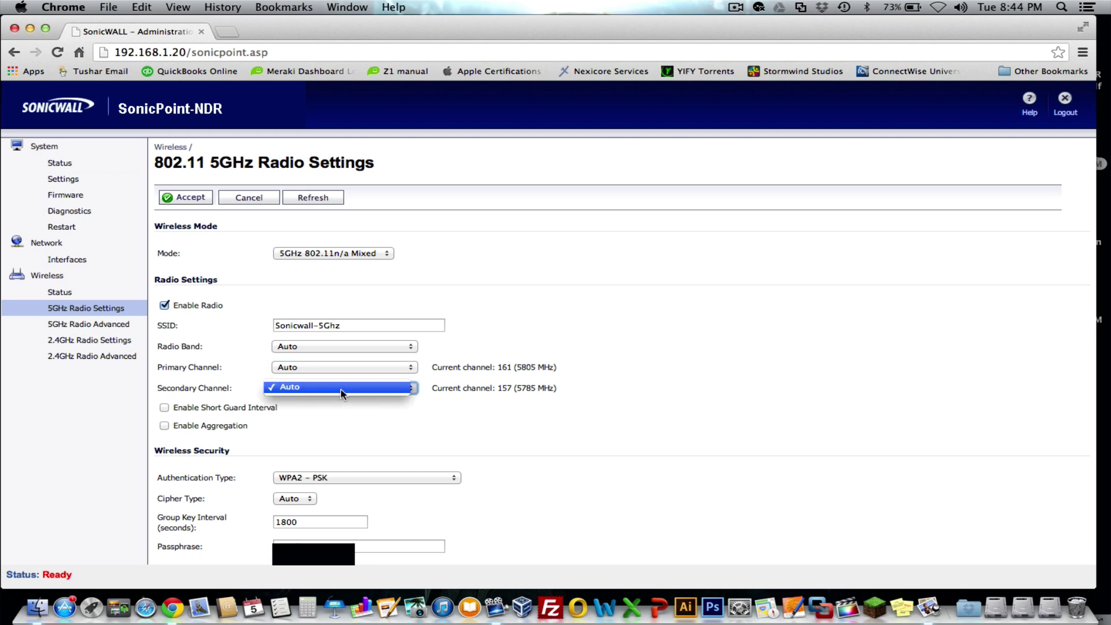
{"action": "left_click", "coordinate": [466, 389]}
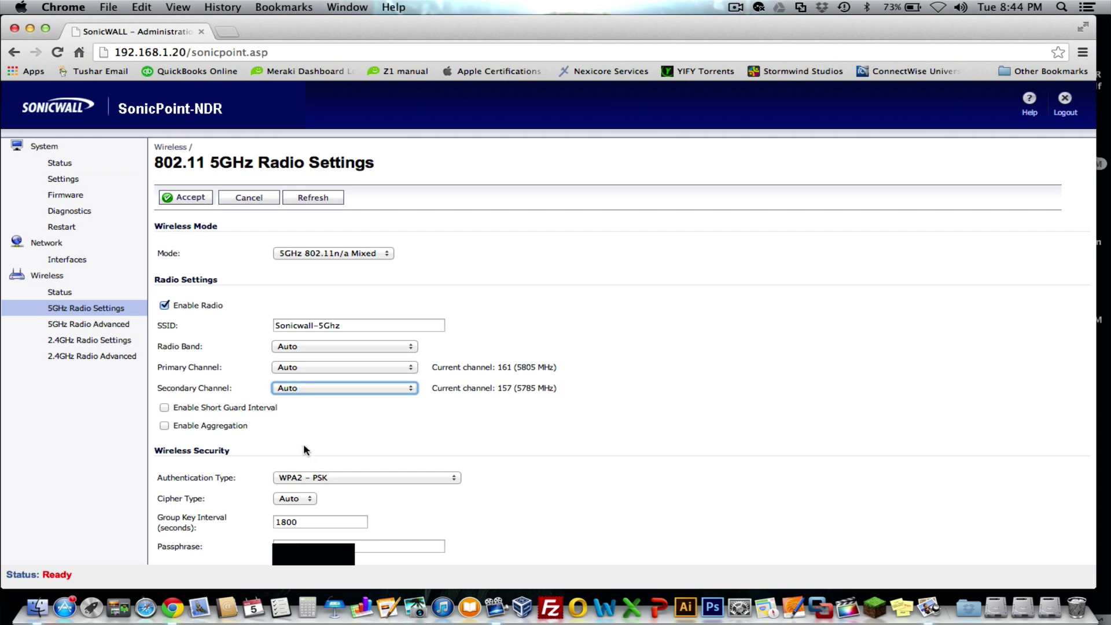
Keep WPA2 - PSK, enter the passphrase, and accept the 5GHz settings
{"action": "left_click", "coordinate": [329, 477]}
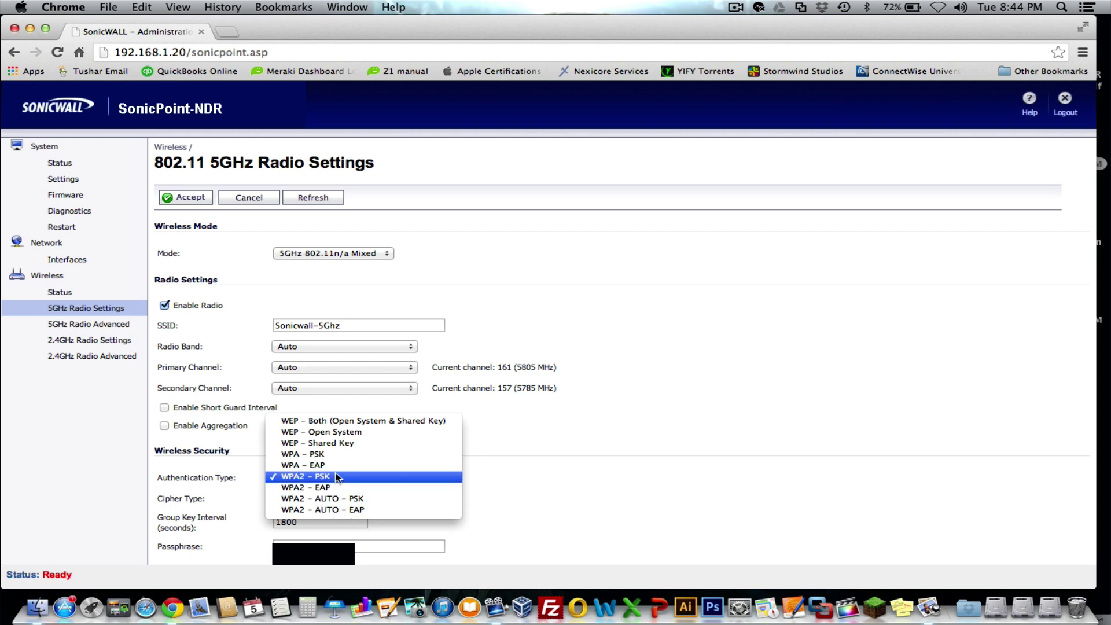
{"action": "left_click", "coordinate": [337, 476]}
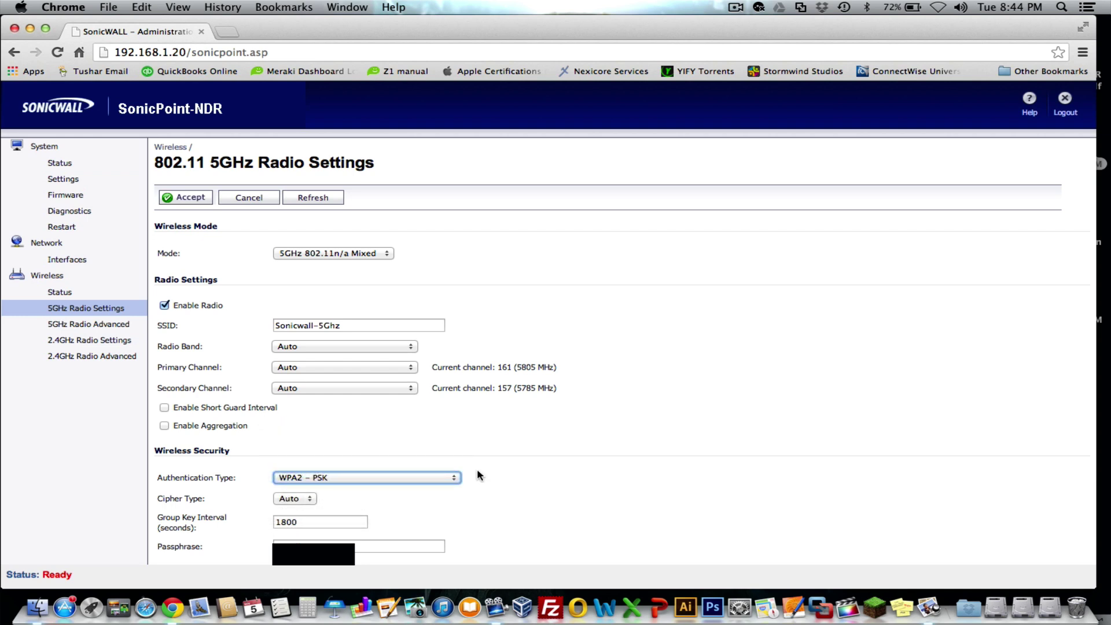
{"action": "left_click", "coordinate": [326, 541]}
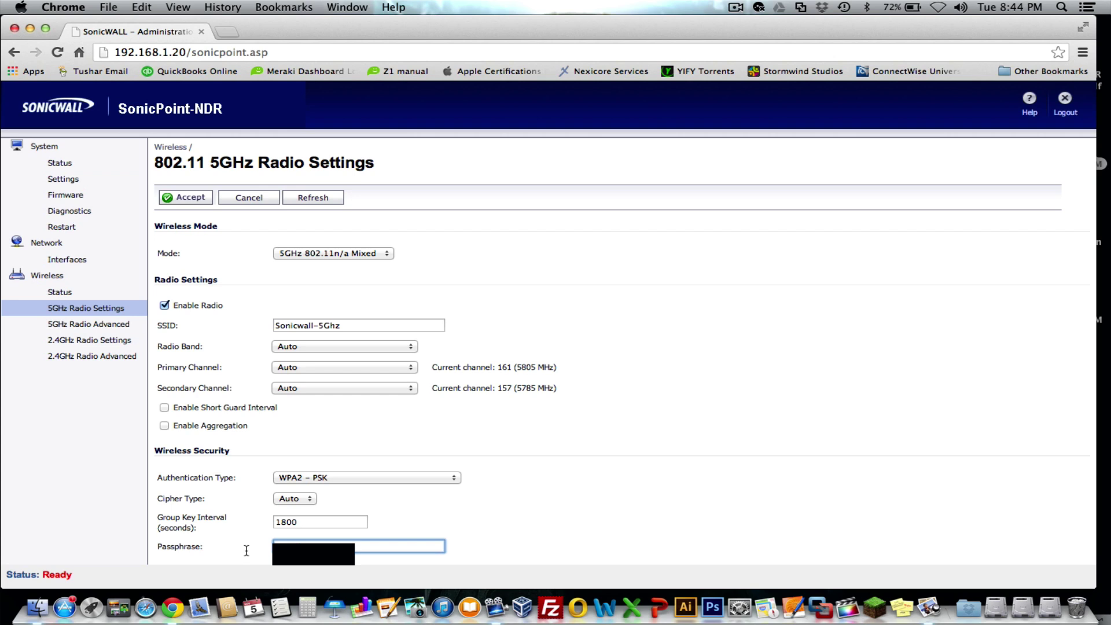
{"action": "key", "text": "Down"}
{"action": "left_click", "coordinate": [432, 525]}
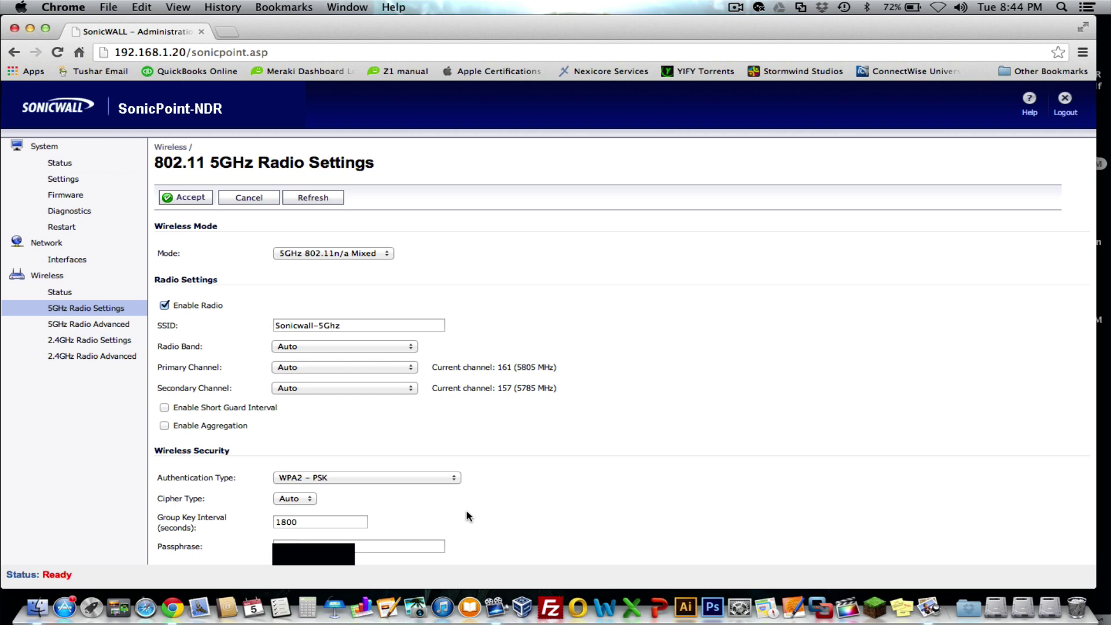
{"action": "left_click", "coordinate": [191, 198]}
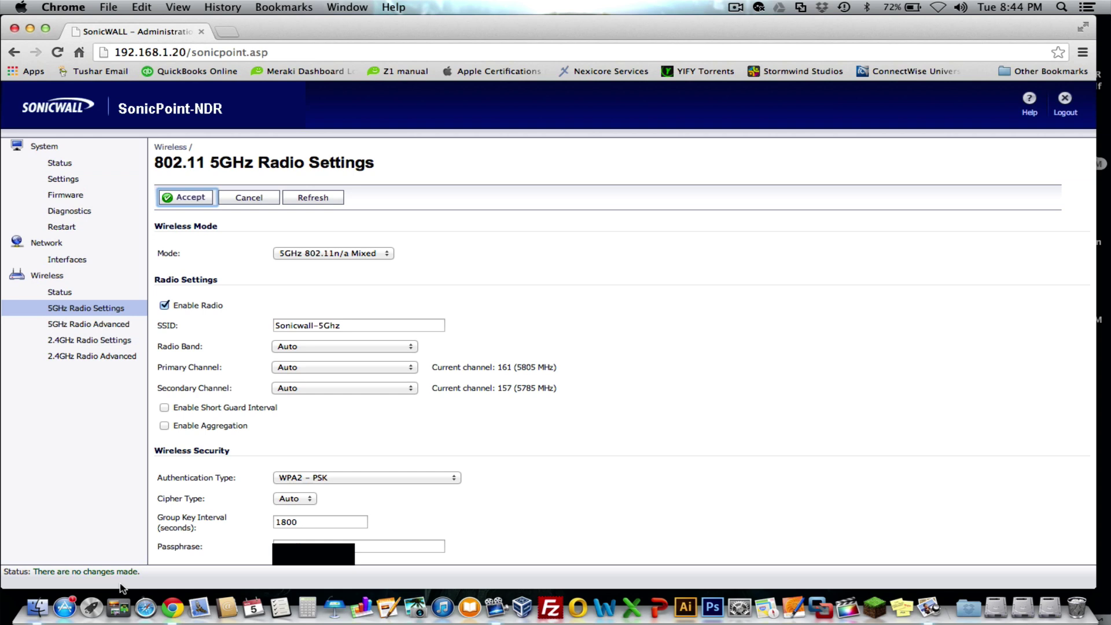
Keep 5GHz data rate Best, transmit power Full Power and antenna diversity Best
{"action": "left_click", "coordinate": [68, 325]}
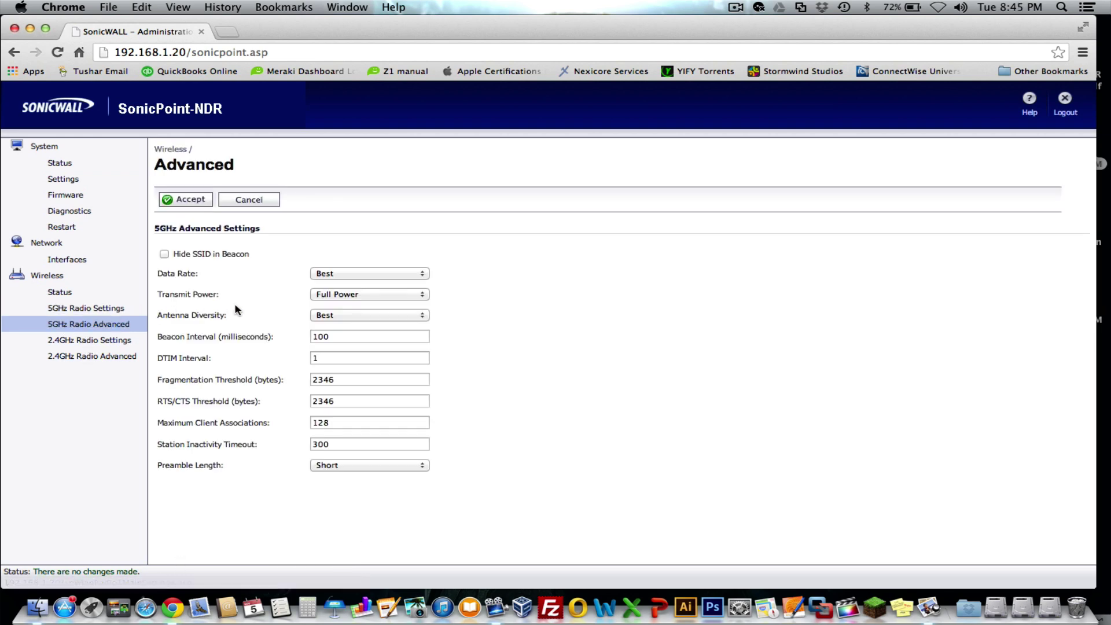
{"action": "left_click", "coordinate": [164, 255]}
{"action": "left_click", "coordinate": [356, 272]}
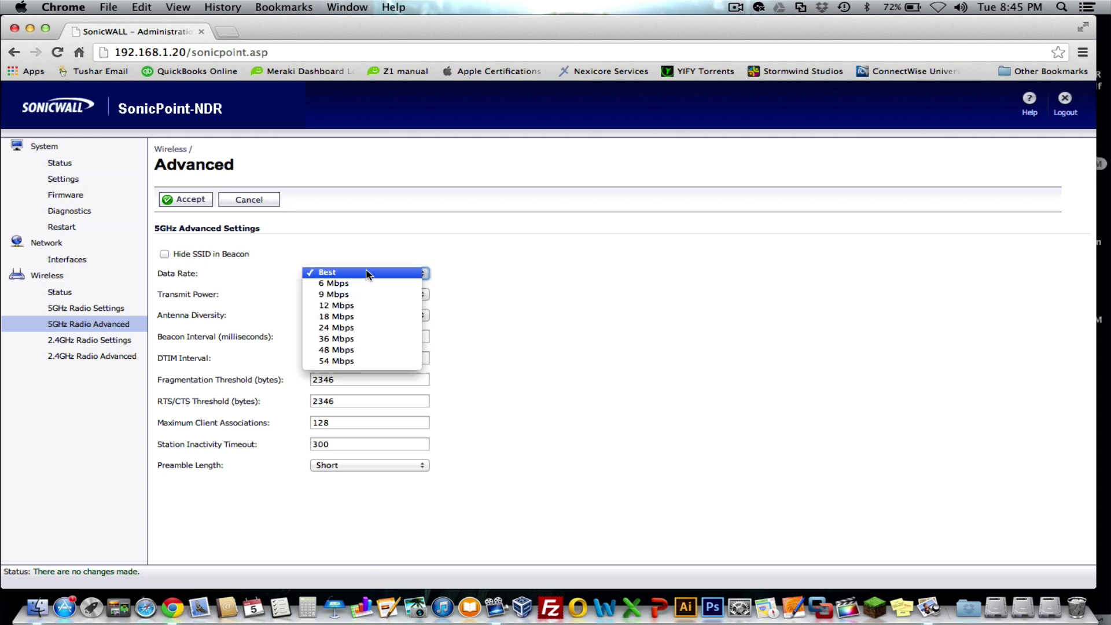
{"action": "left_click", "coordinate": [373, 273]}
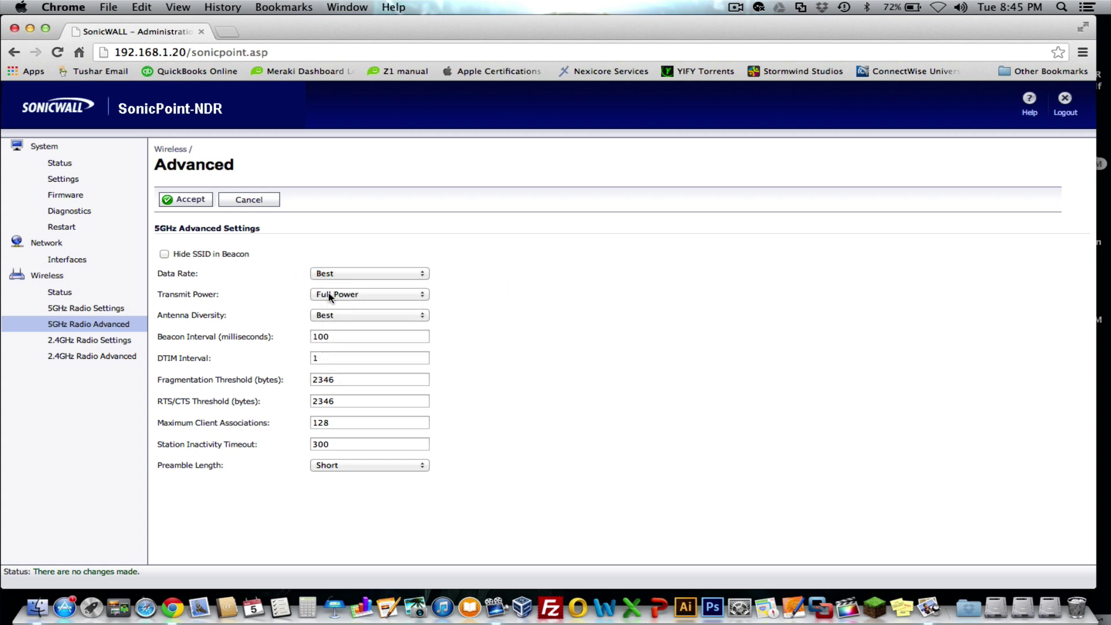
{"action": "left_click", "coordinate": [333, 294]}
{"action": "left_click", "coordinate": [354, 297]}
{"action": "left_click", "coordinate": [345, 315]}
{"action": "left_click", "coordinate": [540, 321]}
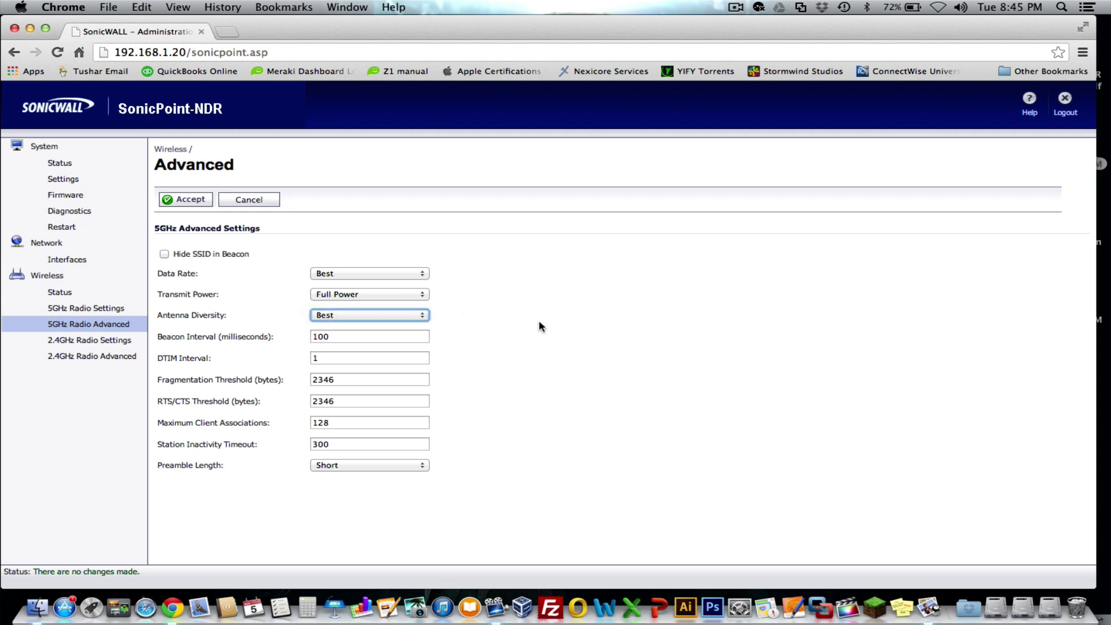
Inspect beacon, DTIM, fragmentation, RTS/CTS, maximum clients and inactivity timeout values
{"action": "left_click", "coordinate": [348, 336]}
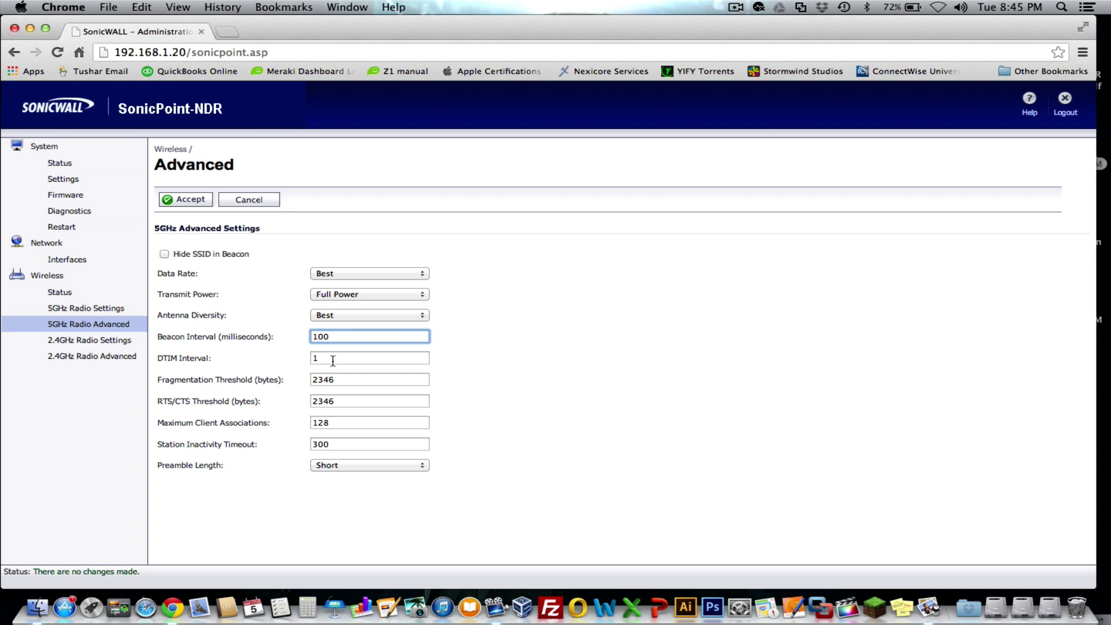
{"action": "left_click", "coordinate": [332, 359]}
{"action": "left_click", "coordinate": [342, 376]}
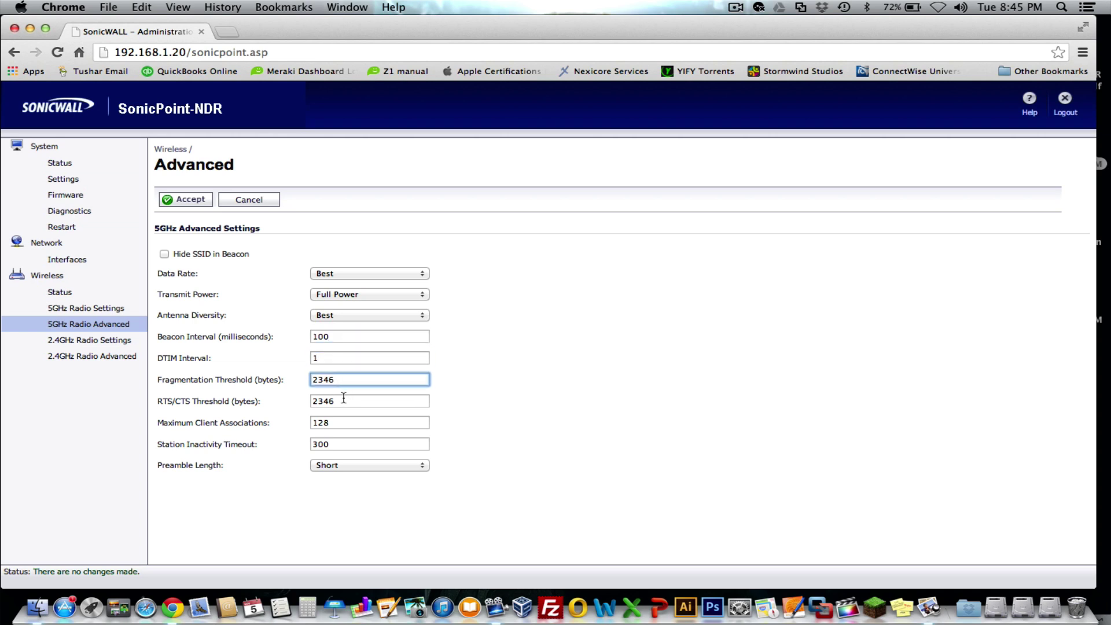
{"action": "left_click", "coordinate": [341, 400]}
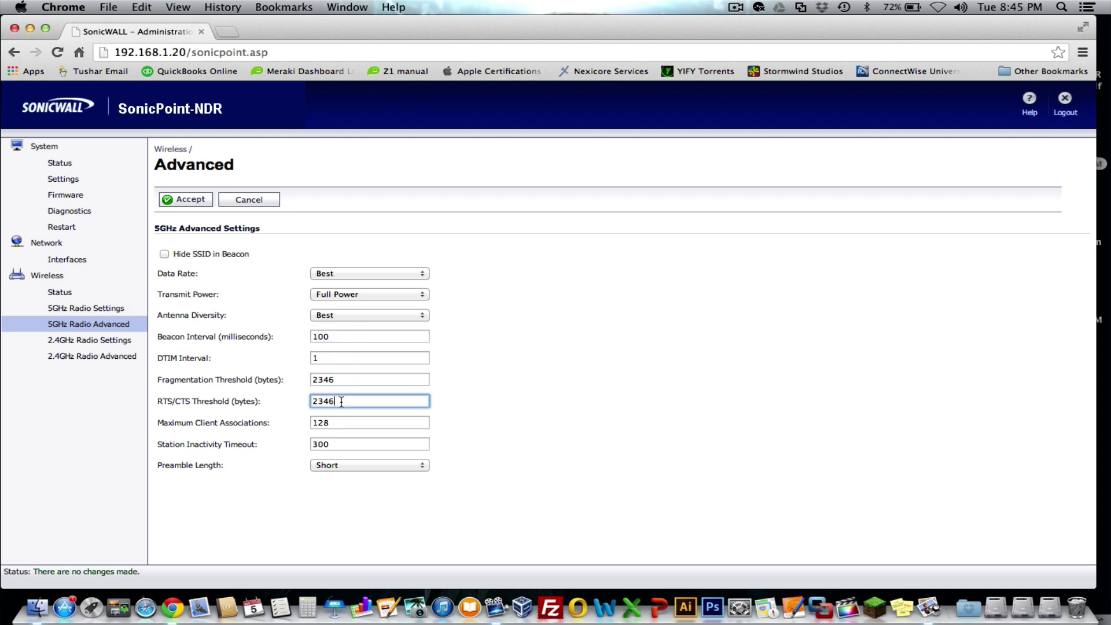
{"action": "left_click", "coordinate": [336, 422]}
{"action": "left_click", "coordinate": [336, 443]}
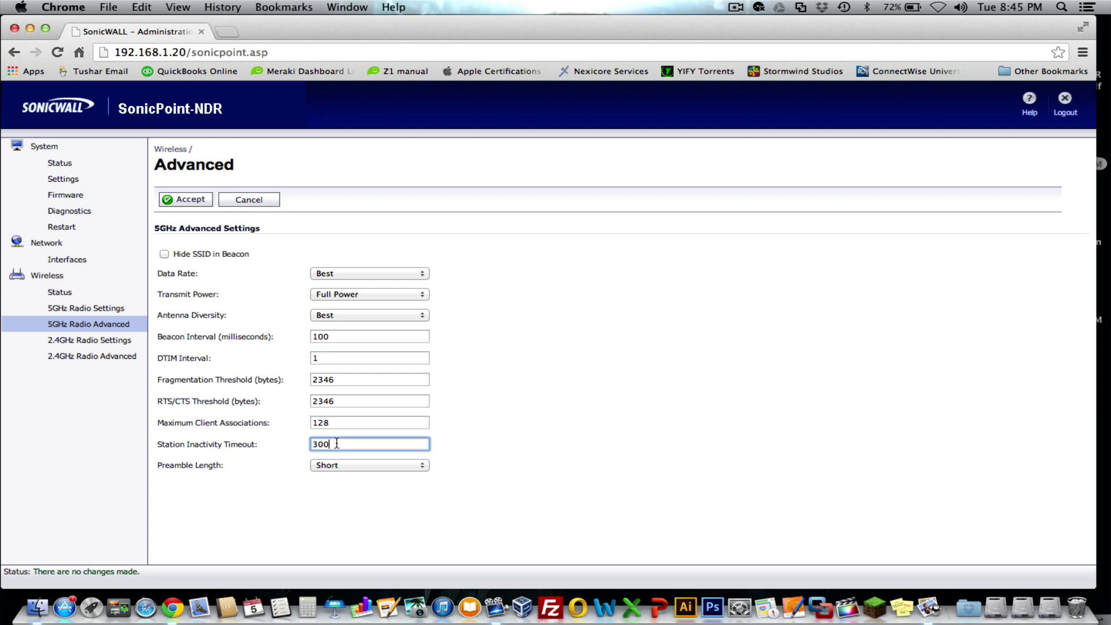
{"action": "left_click", "coordinate": [520, 429]}
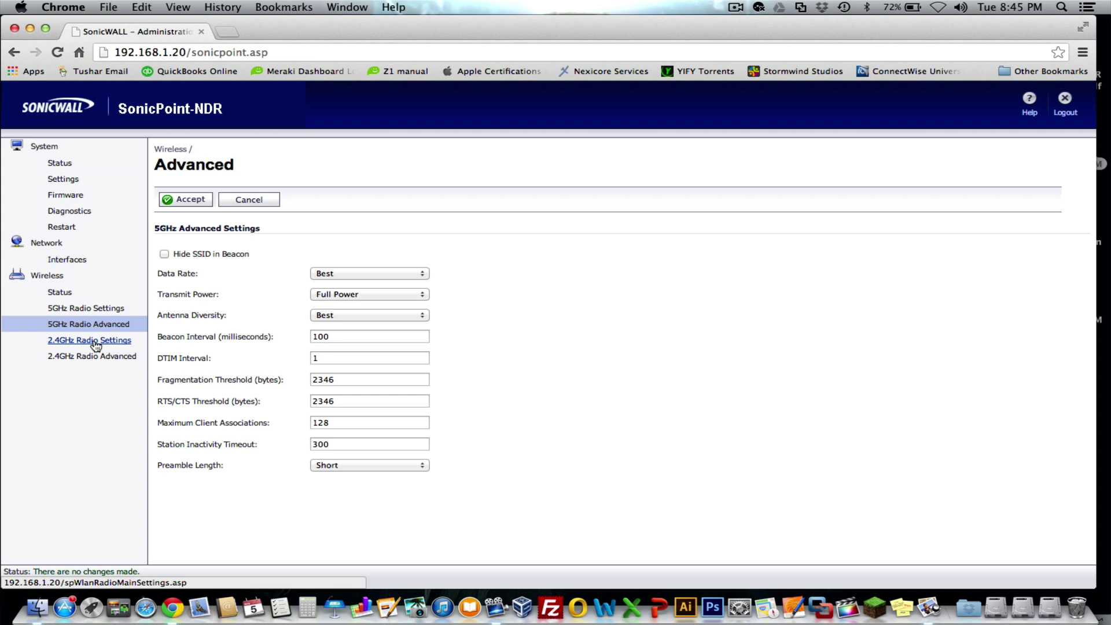
Check the SonicWall-2.4Ghz SSID in 2.4GHz Radio Settings, then open 2.4GHz Radio Advanced
{"action": "left_click", "coordinate": [67, 345]}
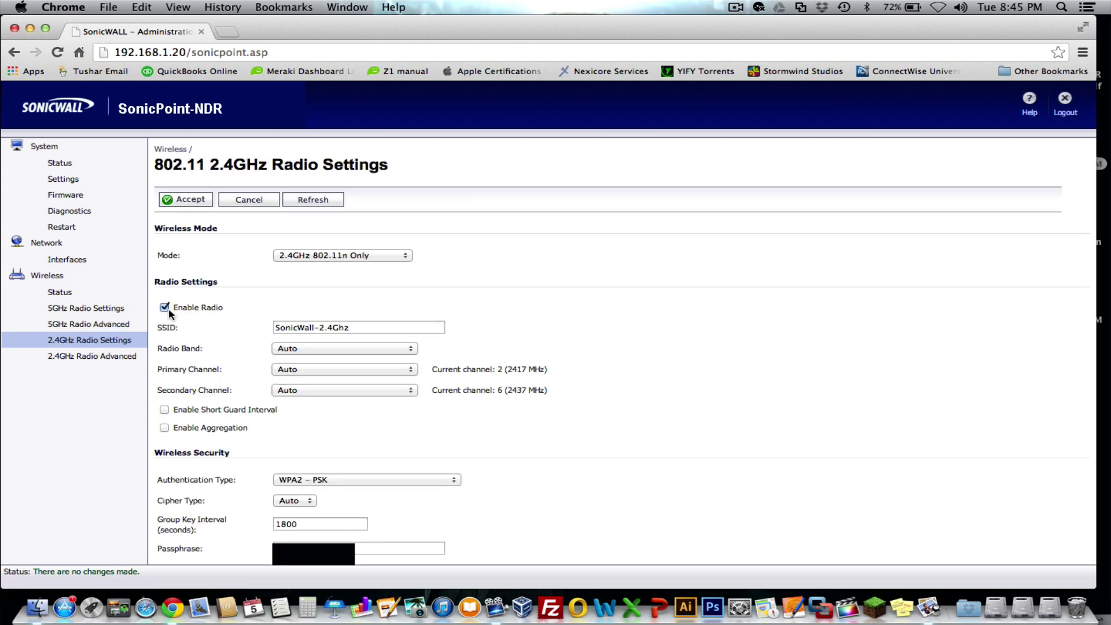
{"action": "left_click", "coordinate": [357, 328]}
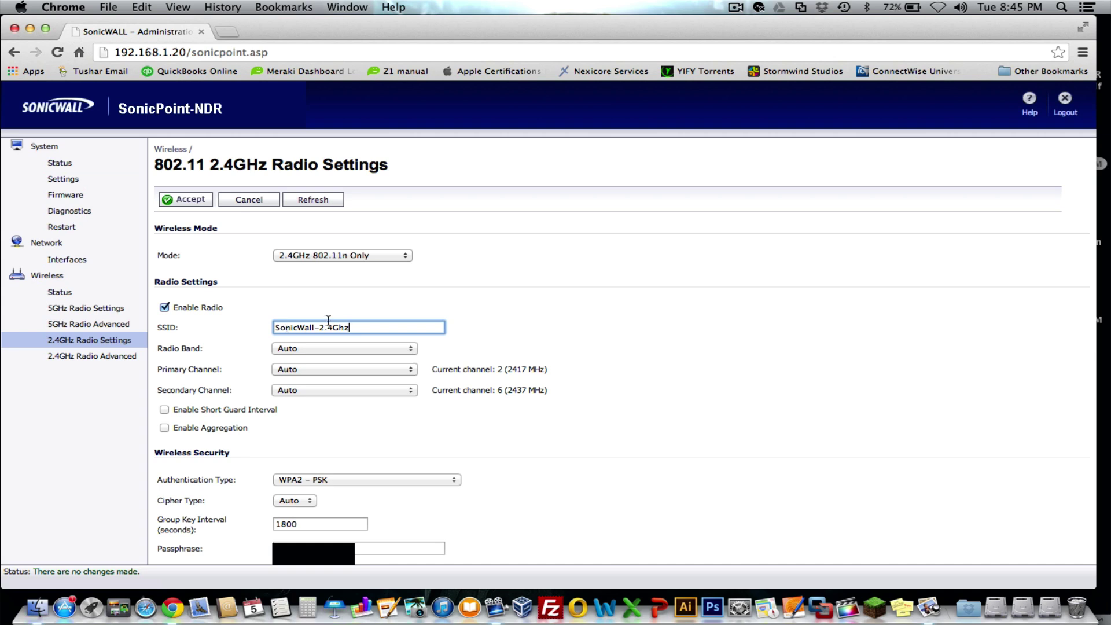
{"action": "scroll", "coordinate": [523, 362], "scroll_direction": "down", "scroll_amount": 1}
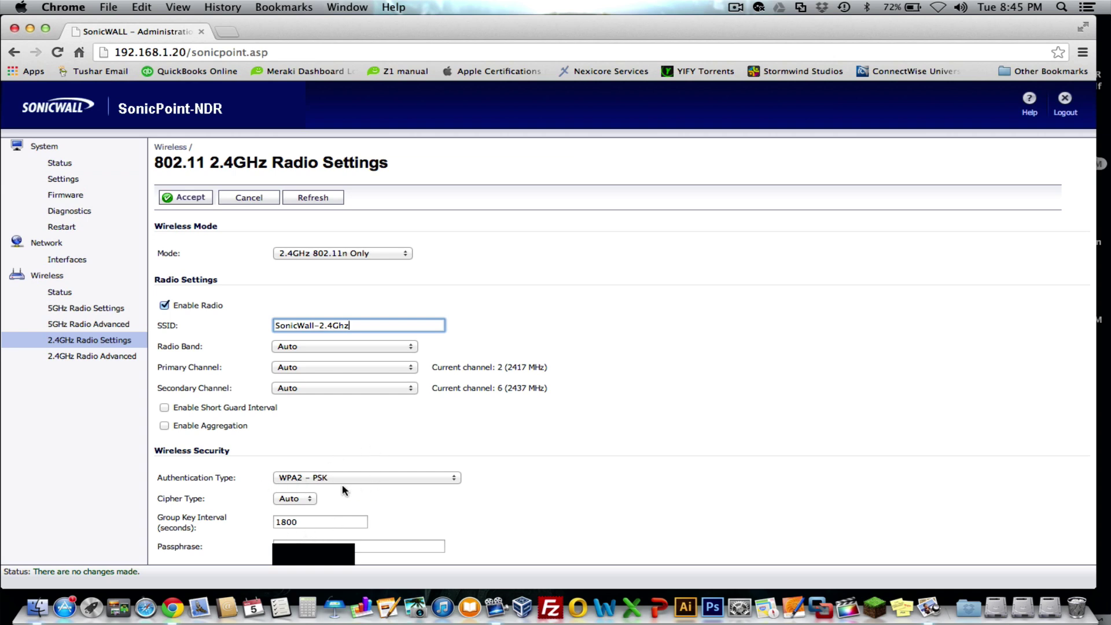
{"action": "left_click", "coordinate": [84, 360]}
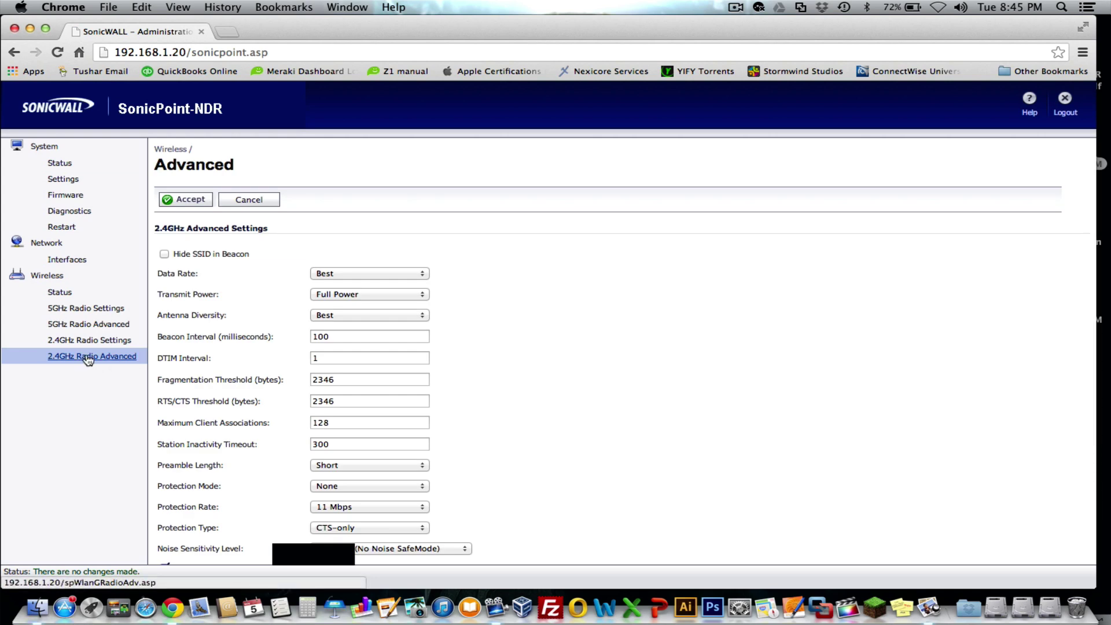
Scroll through the 2.4GHz advanced settings and accept them unchanged
{"action": "scroll", "coordinate": [272, 398], "scroll_direction": "down", "scroll_amount": 2}
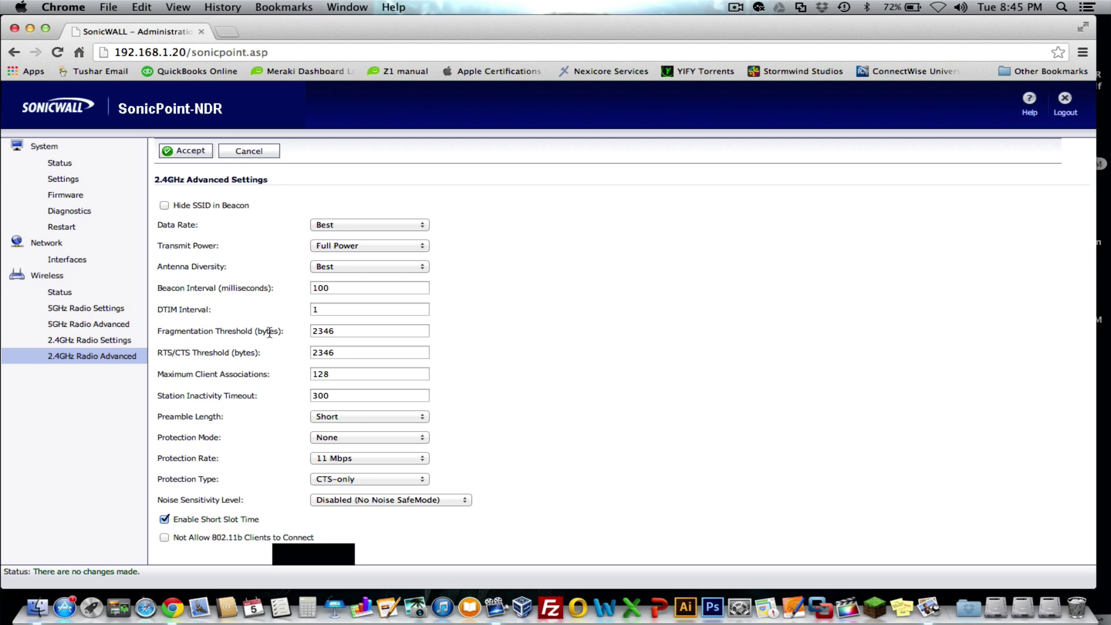
{"action": "scroll", "coordinate": [269, 332], "scroll_direction": "up", "scroll_amount": 2}
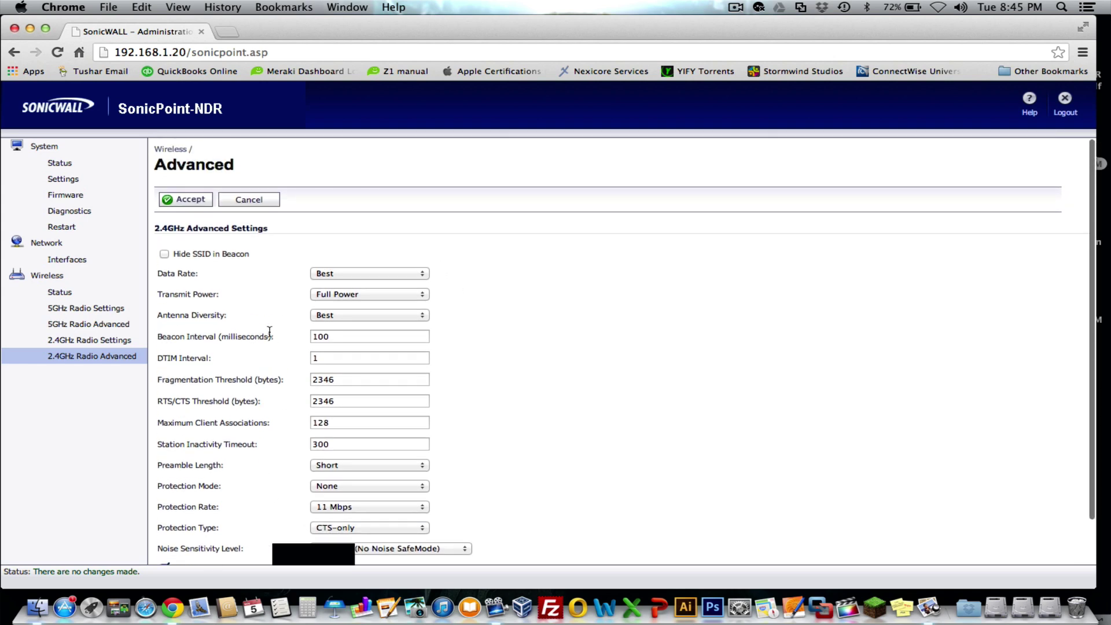
{"action": "left_click", "coordinate": [194, 203]}
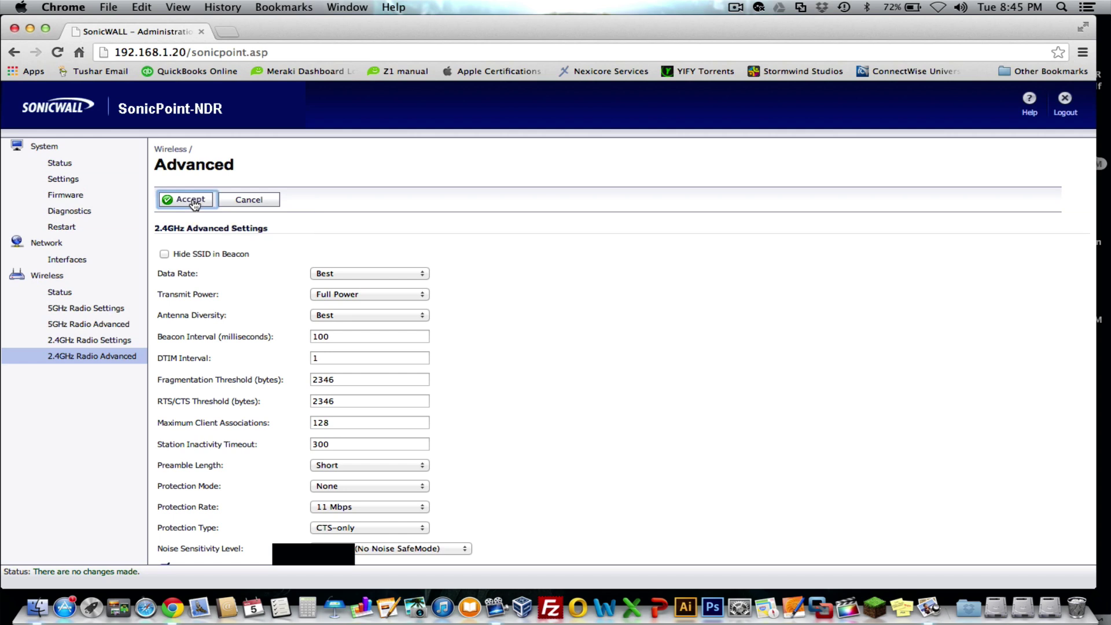
In the LAN interface settings, change the gateway from 192.168.1.1 to 10.0.1.1
{"action": "left_click", "coordinate": [68, 260]}
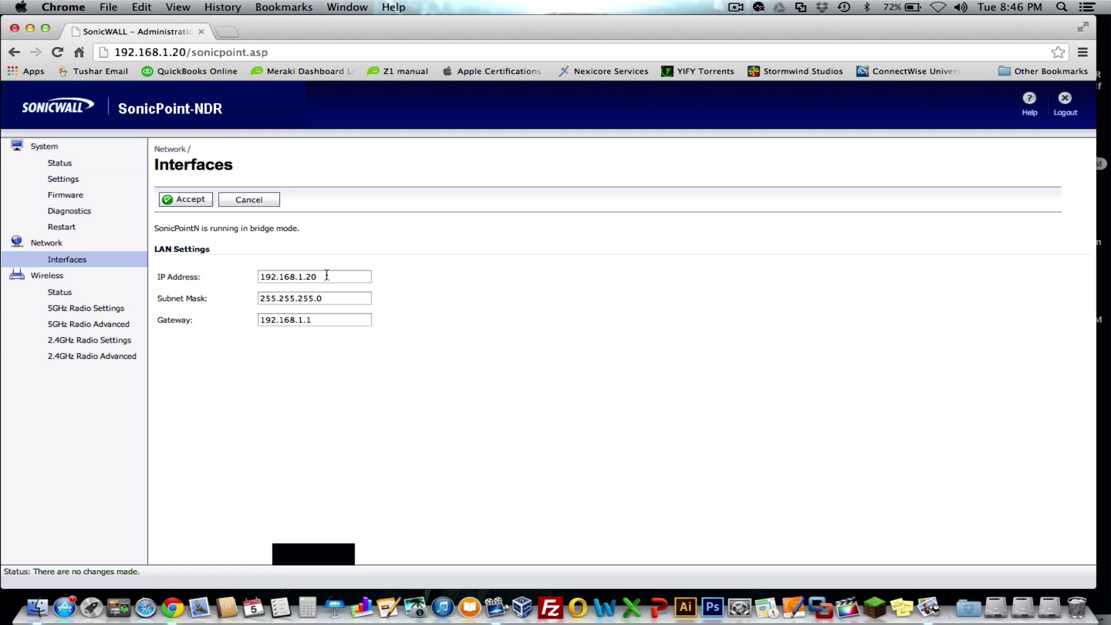
{"action": "left_click", "coordinate": [327, 275]}
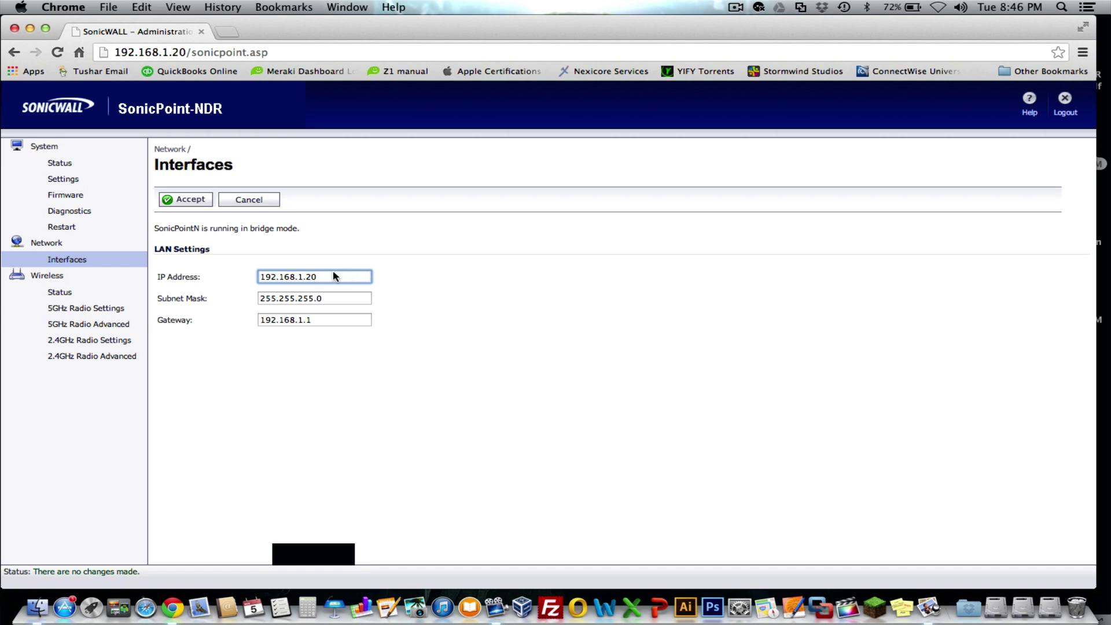
{"action": "left_click", "coordinate": [346, 298]}
{"action": "left_click_drag", "start_coordinate": [346, 299], "coordinate": [238, 298]}
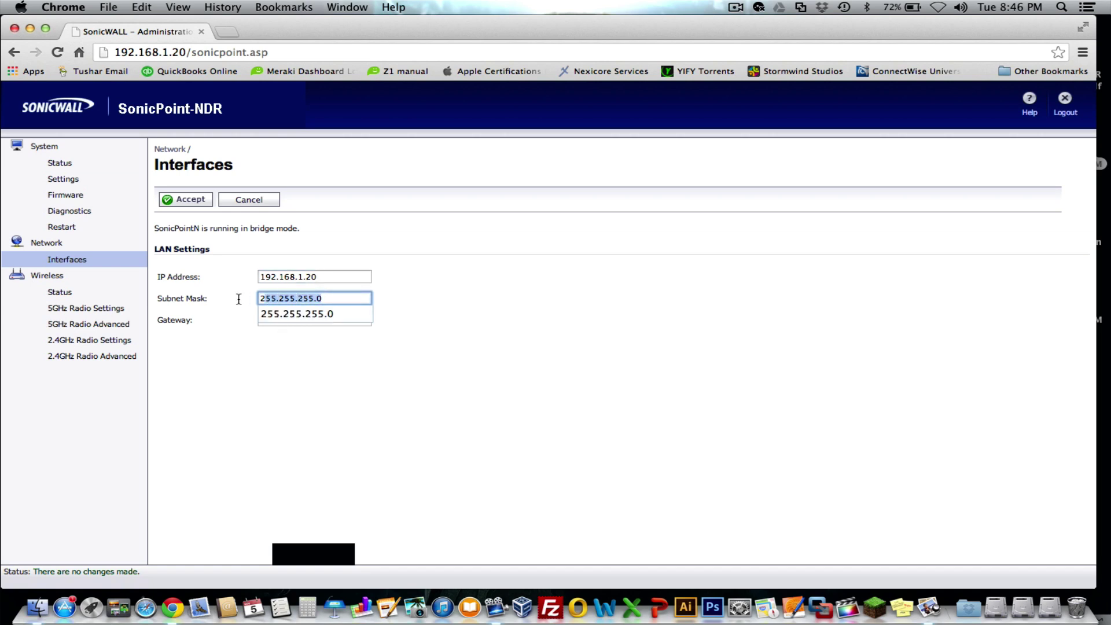
{"action": "left_click", "coordinate": [340, 292]}
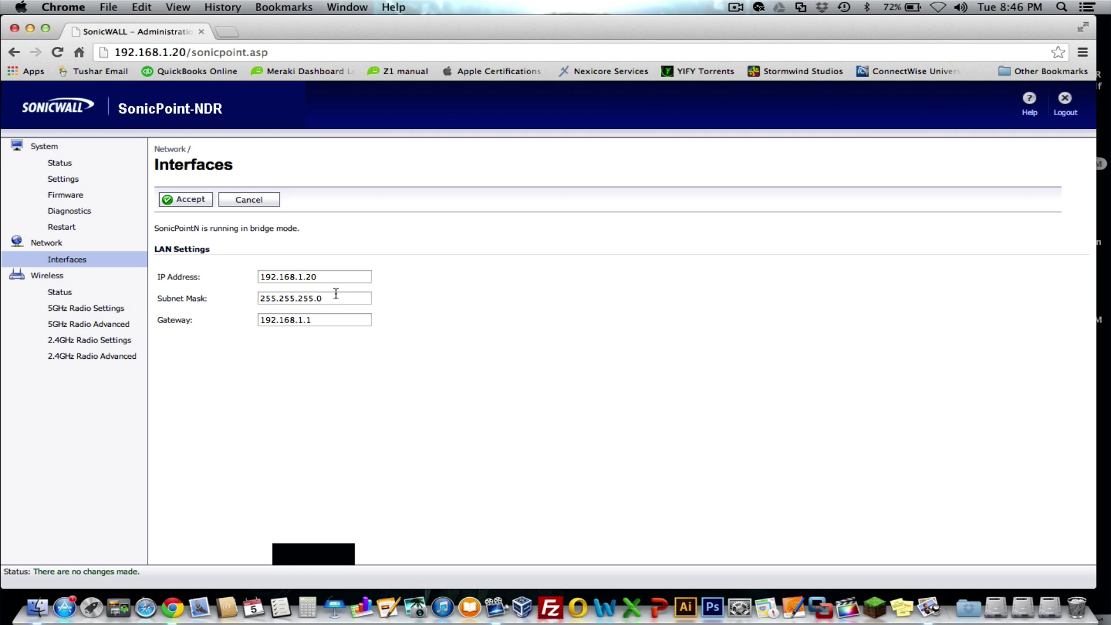
{"action": "left_click", "coordinate": [335, 293]}
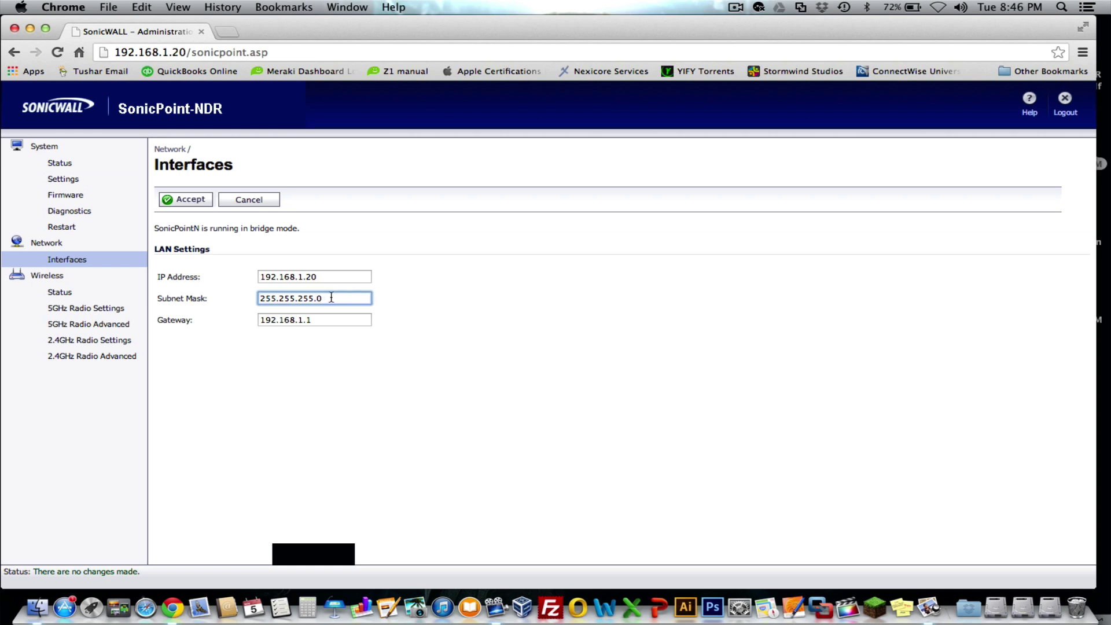
{"action": "left_click", "coordinate": [332, 297]}
{"action": "left_click", "coordinate": [326, 278]}
{"action": "left_click", "coordinate": [324, 318]}
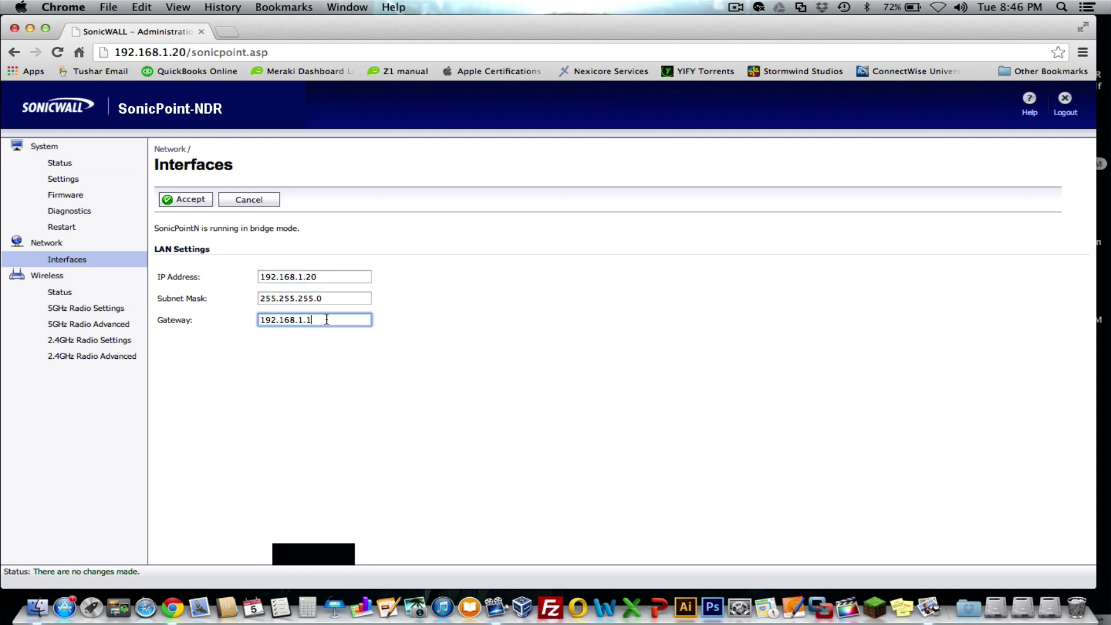
{"action": "left_click_drag", "start_coordinate": [330, 319], "coordinate": [228, 316]}
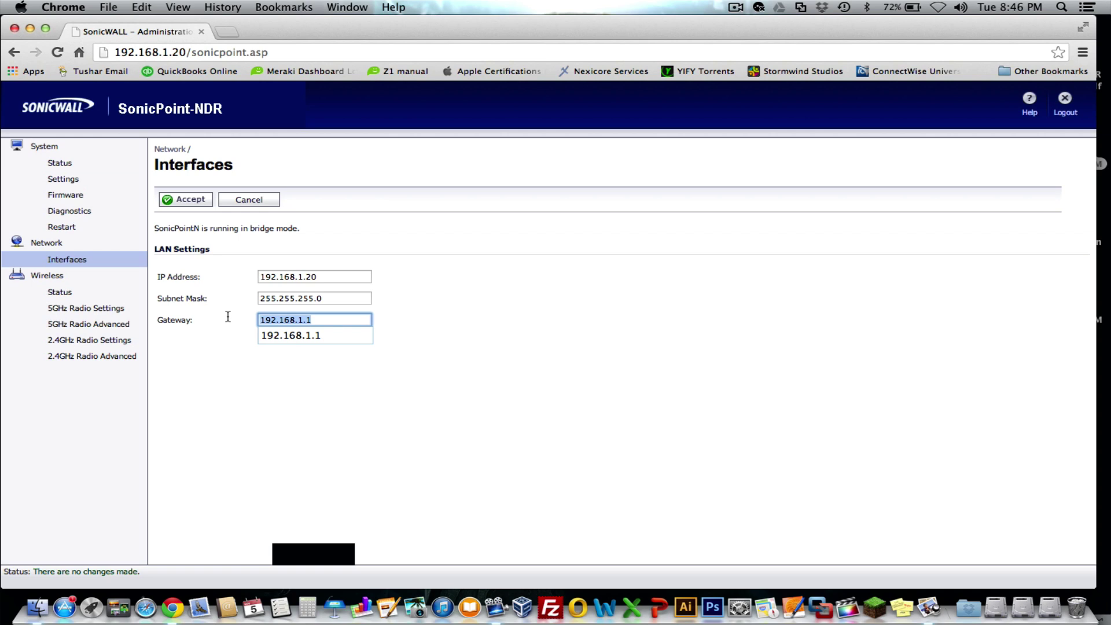
{"action": "type", "text": "10."}
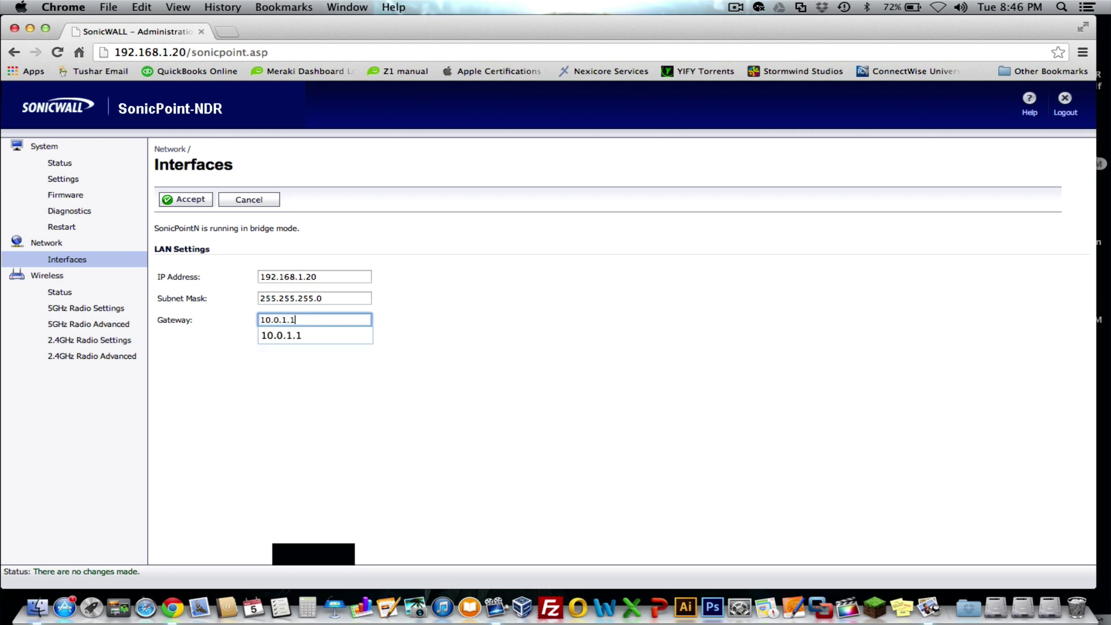
{"action": "left_click", "coordinate": [451, 299]}
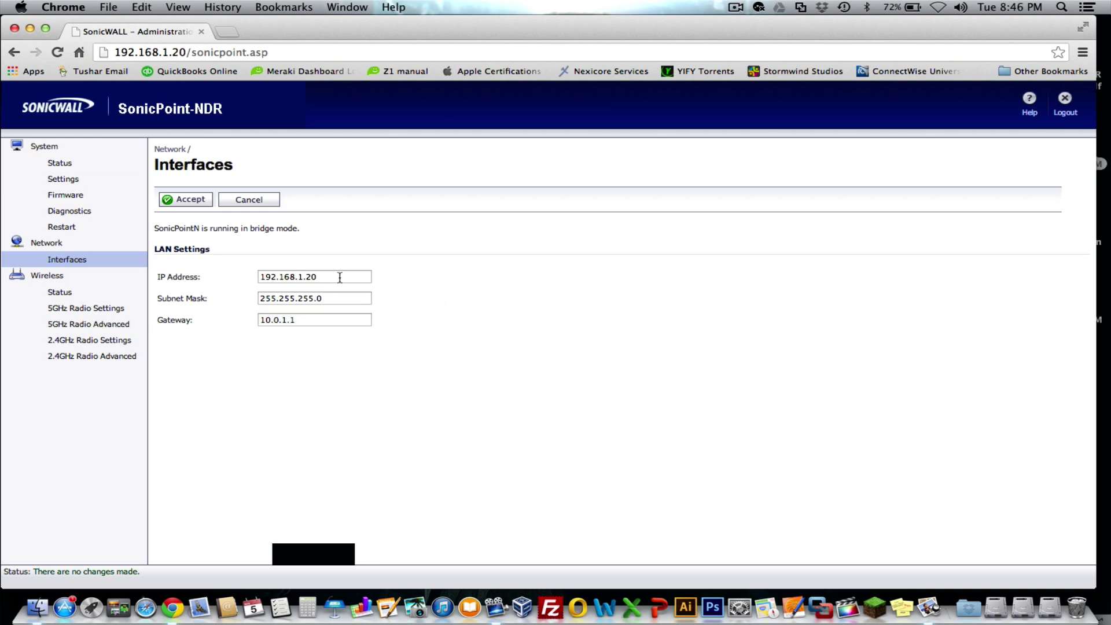
Change the LAN IP address from 192.168.1.20 to 10.0.1.20 and apply the new settings
{"action": "left_click", "coordinate": [339, 277]}
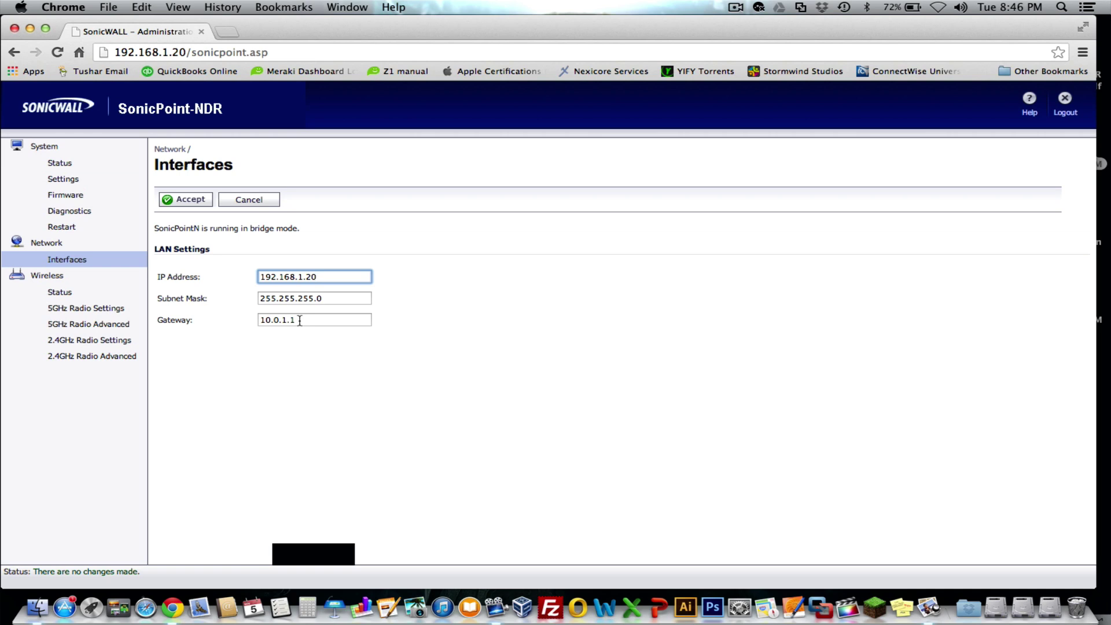
{"action": "left_click", "coordinate": [302, 320]}
{"action": "left_click", "coordinate": [327, 277]}
{"action": "left_click_drag", "start_coordinate": [335, 277], "coordinate": [247, 271]}
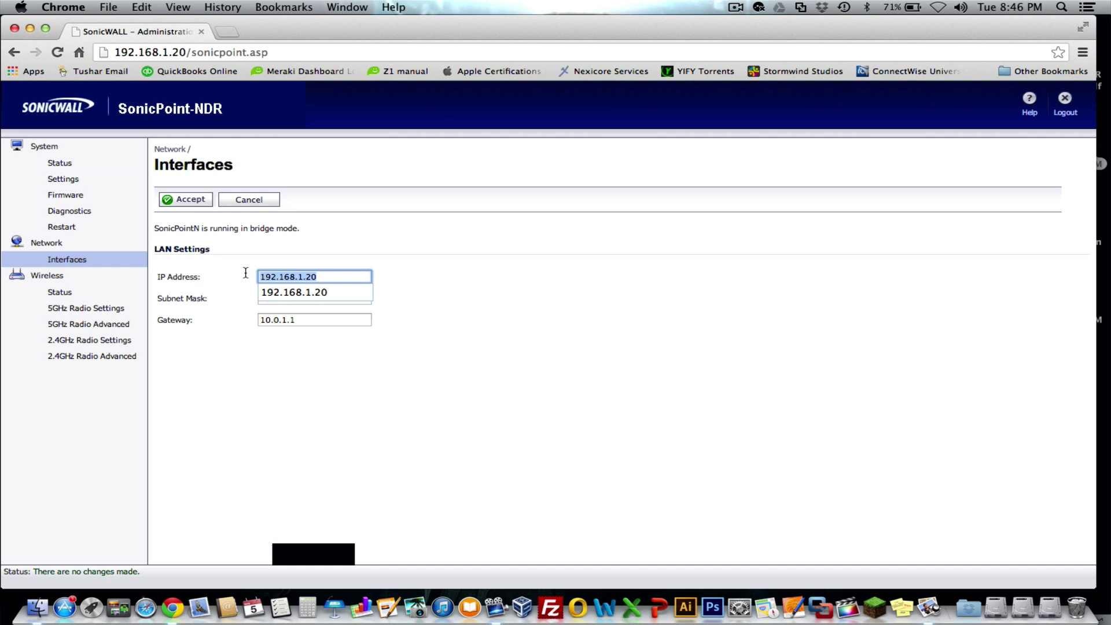
{"action": "type", "text": "10."}
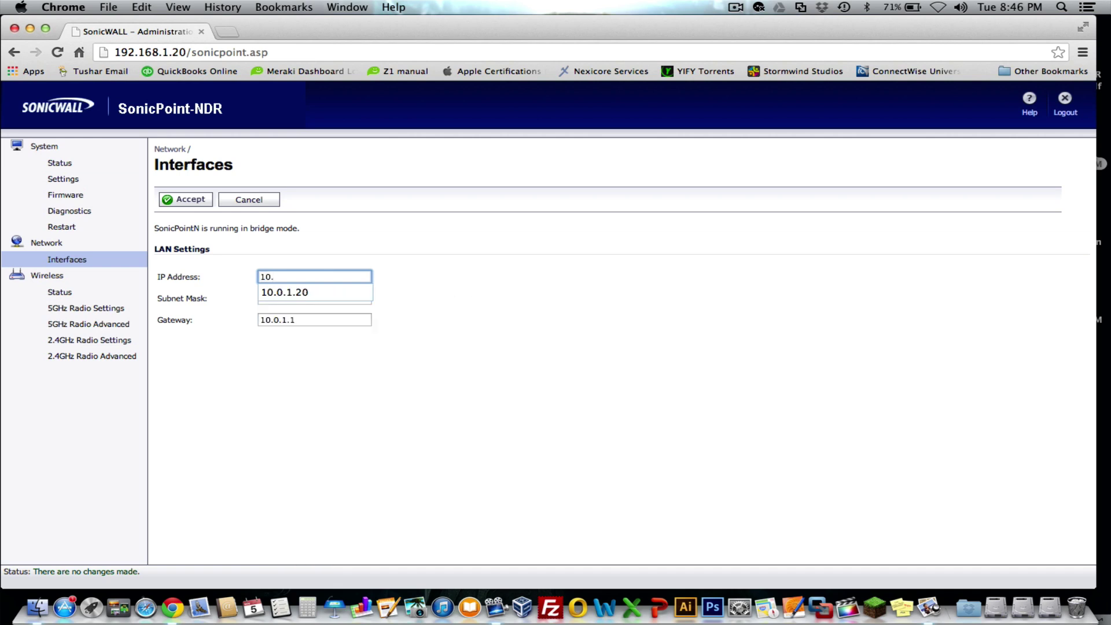
{"action": "key", "text": "Down"}
{"action": "key", "text": "Return"}
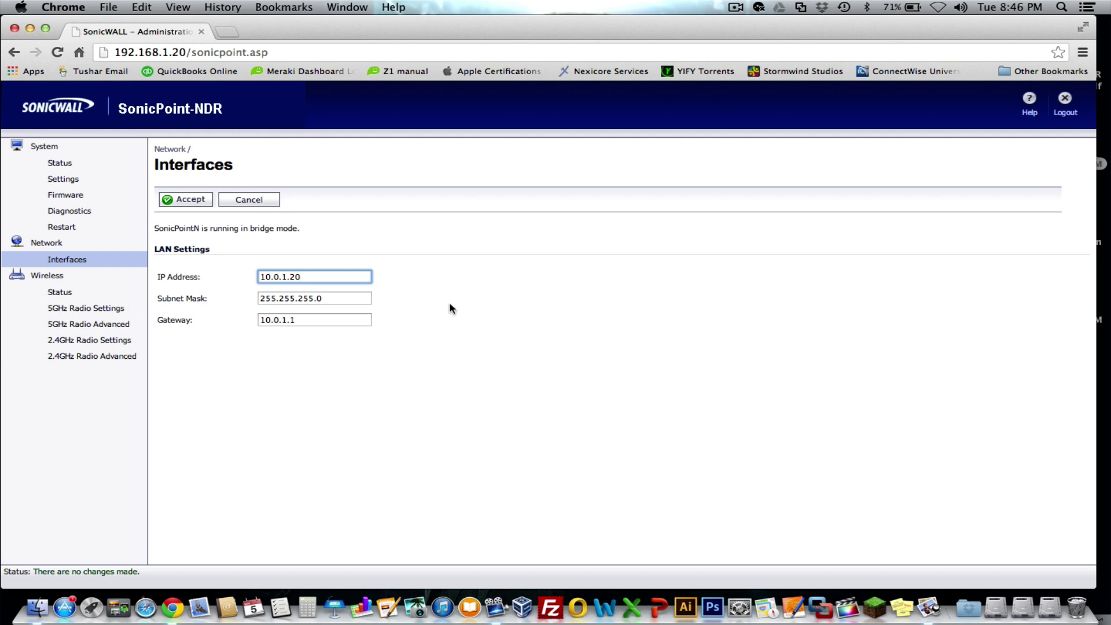
{"action": "left_click", "coordinate": [189, 199]}
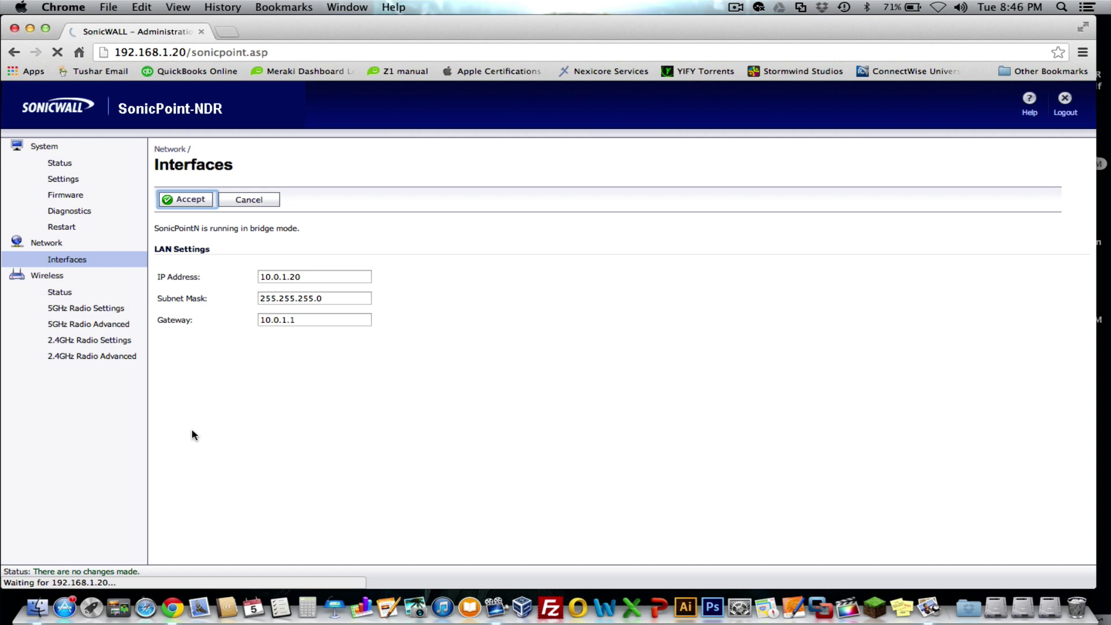
Turn macOS Wi-Fi on and join the Sonicwall-5Ghz network
{"action": "left_click", "coordinate": [227, 30]}
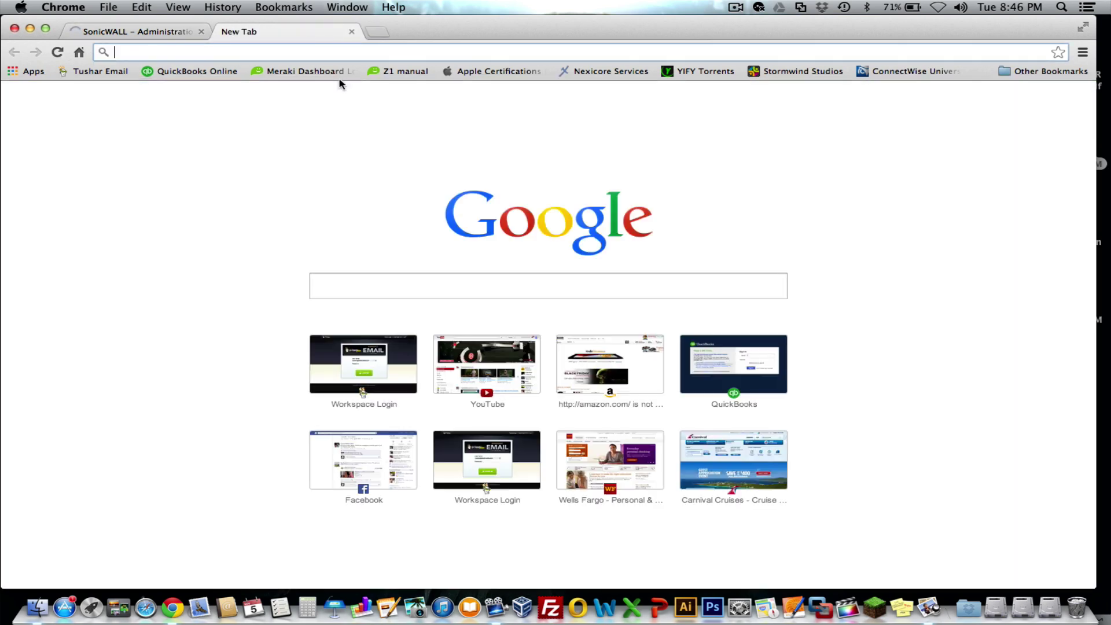
{"action": "key", "text": "super+w"}
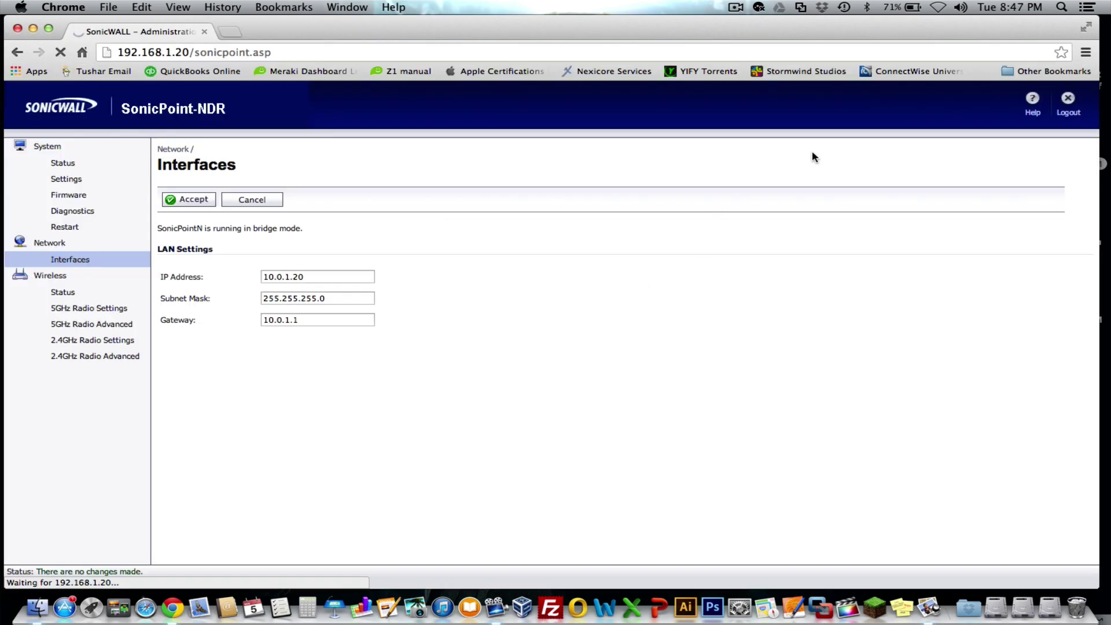
{"action": "left_click", "coordinate": [938, 7]}
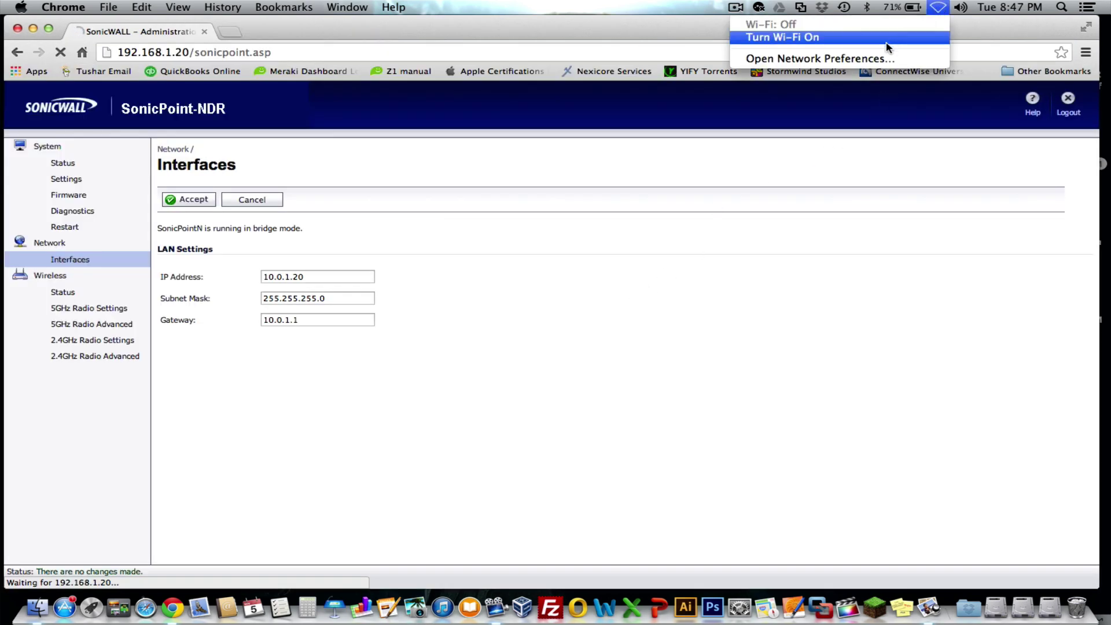
{"action": "left_click", "coordinate": [862, 41]}
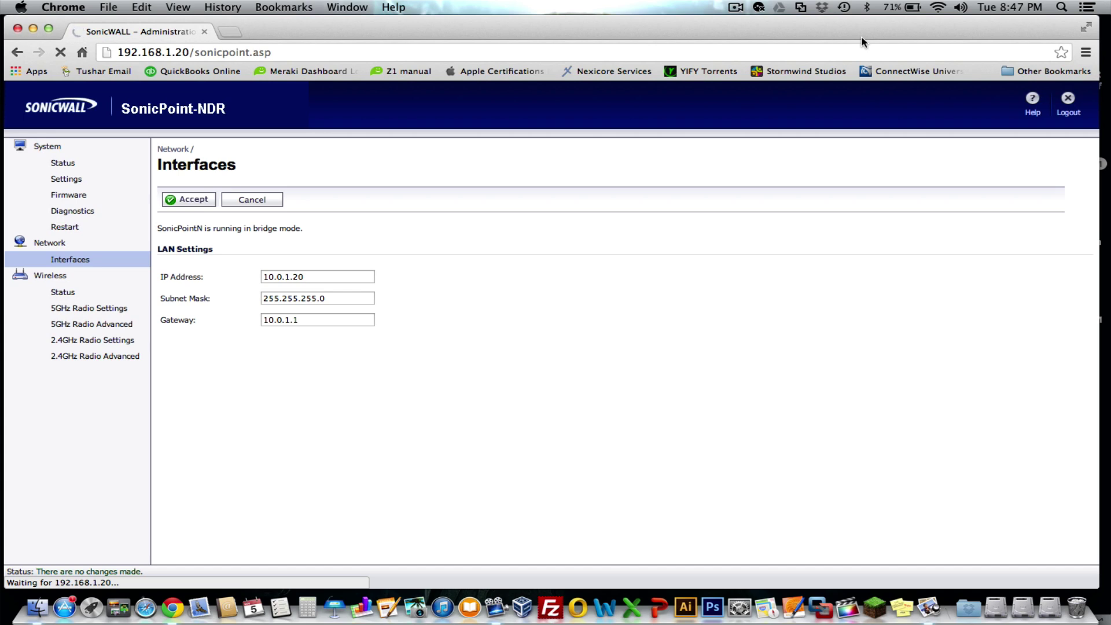
{"action": "left_click", "coordinate": [938, 8]}
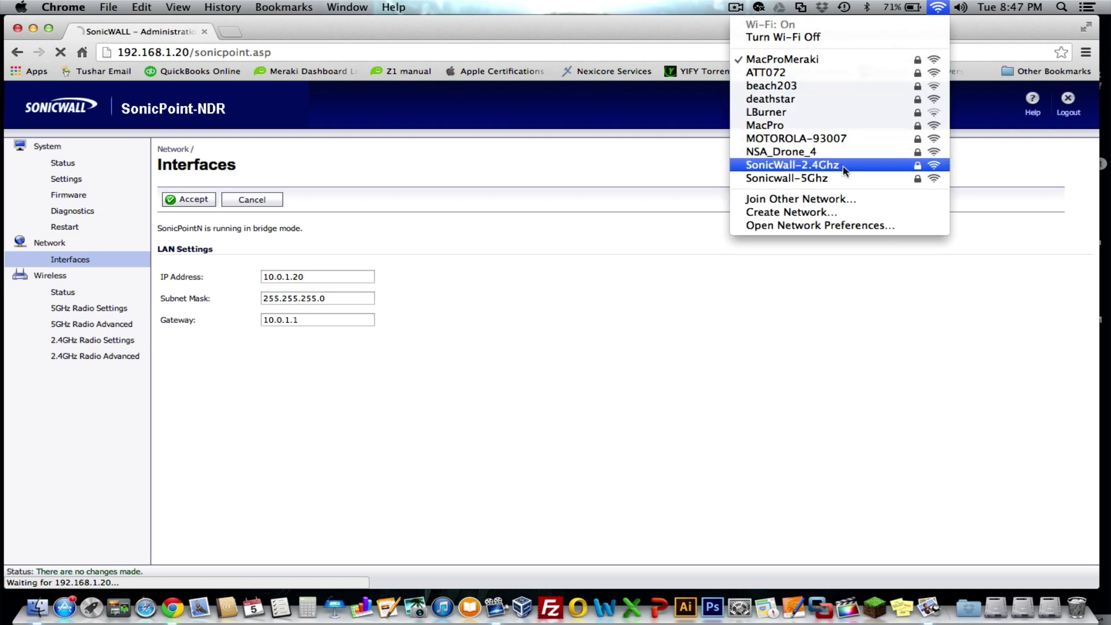
{"action": "left_click", "coordinate": [816, 179]}
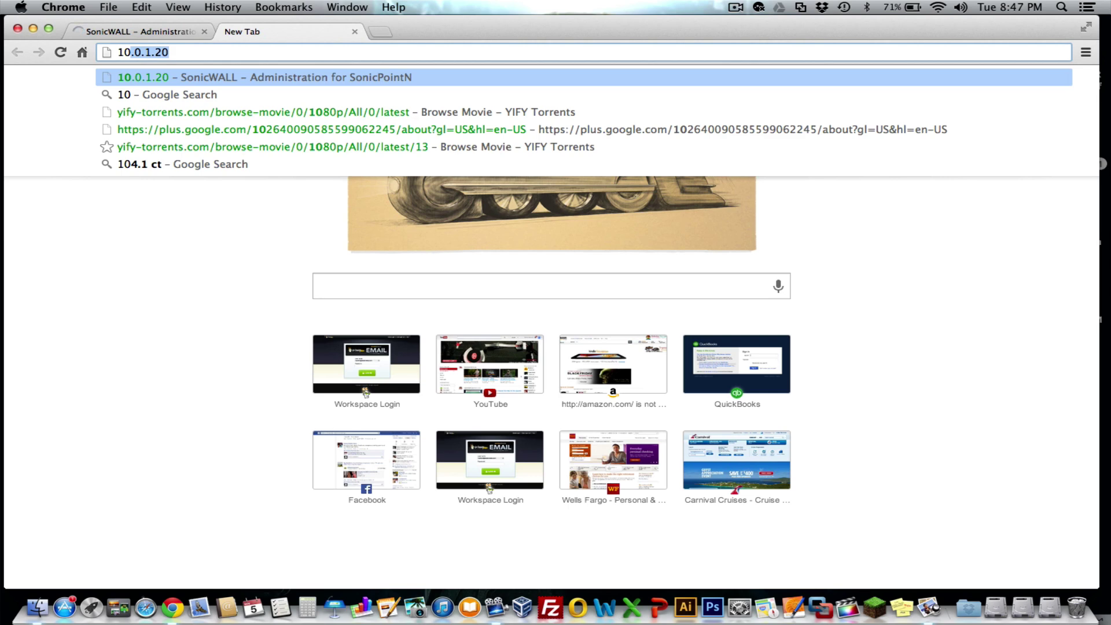
Load the admin page at 10.0.1.20 and review its Status page showing gateway 10.0.1.1
{"action": "key", "text": "Return"}
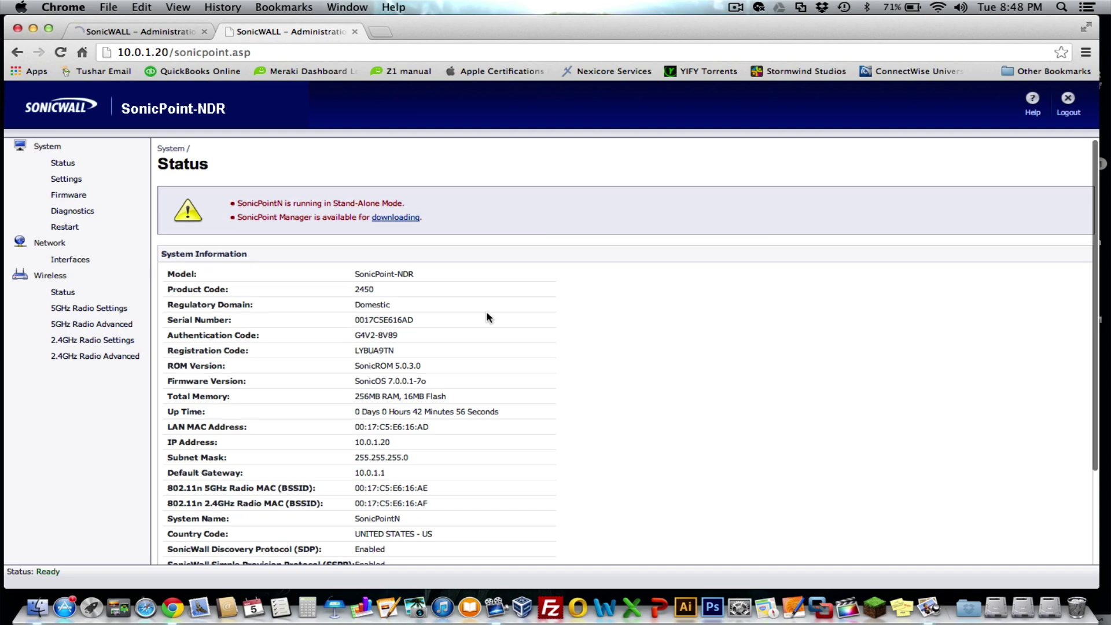
{"action": "scroll", "coordinate": [486, 317], "scroll_direction": "down", "scroll_amount": 5}
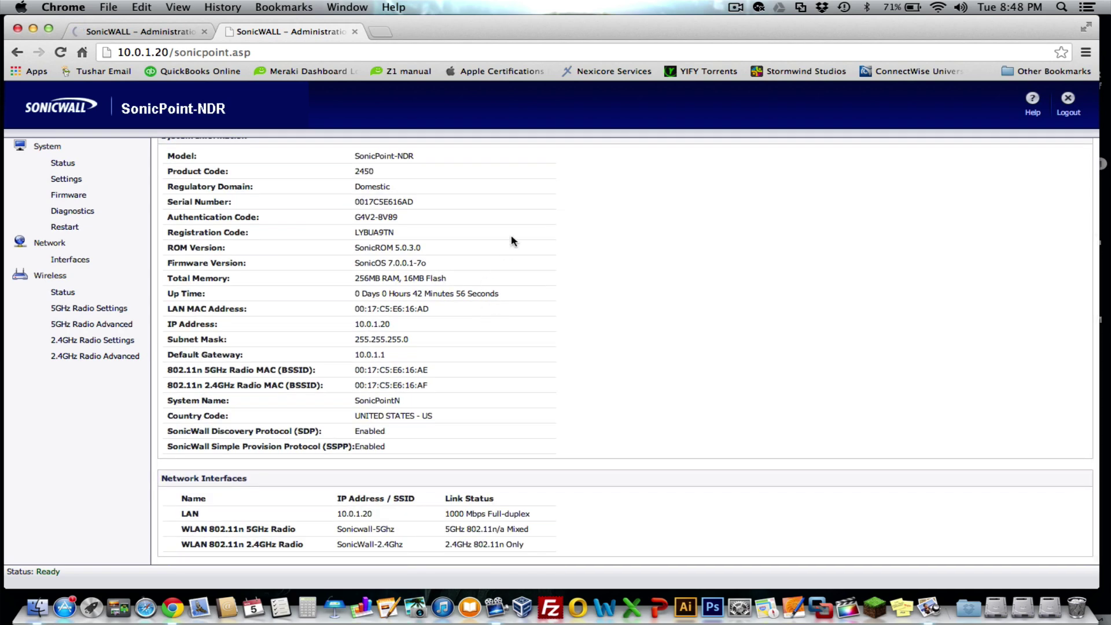
{"action": "scroll", "coordinate": [514, 237], "scroll_direction": "up", "scroll_amount": 5}
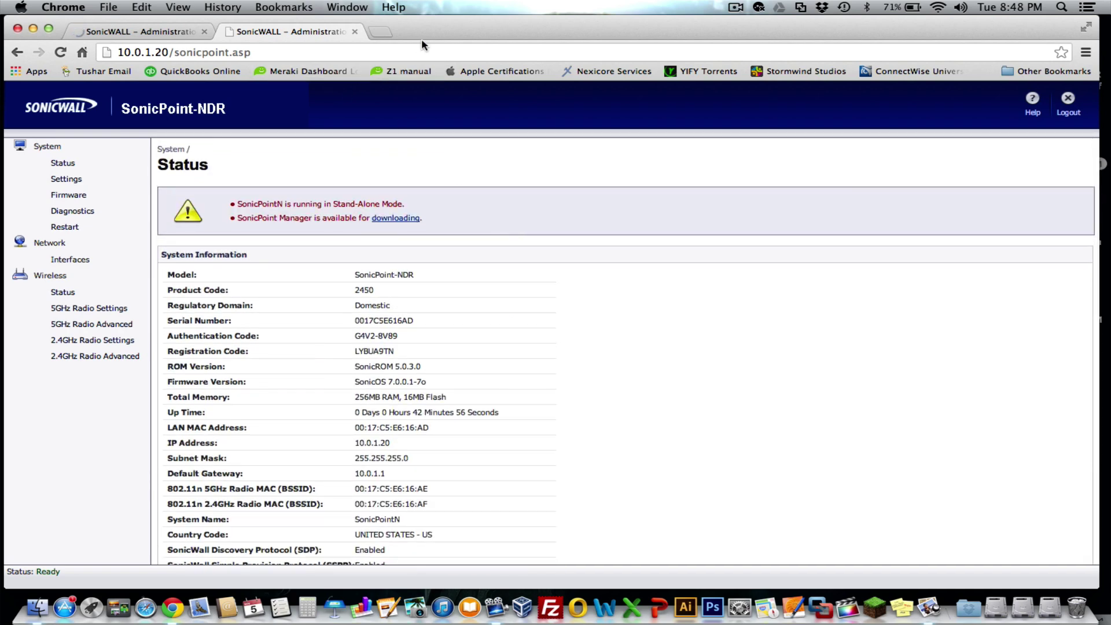
{"action": "left_click_drag", "start_coordinate": [421, 33], "coordinate": [430, 27]}
In a new tab, confirm the Sonicwall-5Ghz connection and load msn.com to test internet access
{"action": "left_click", "coordinate": [382, 32]}
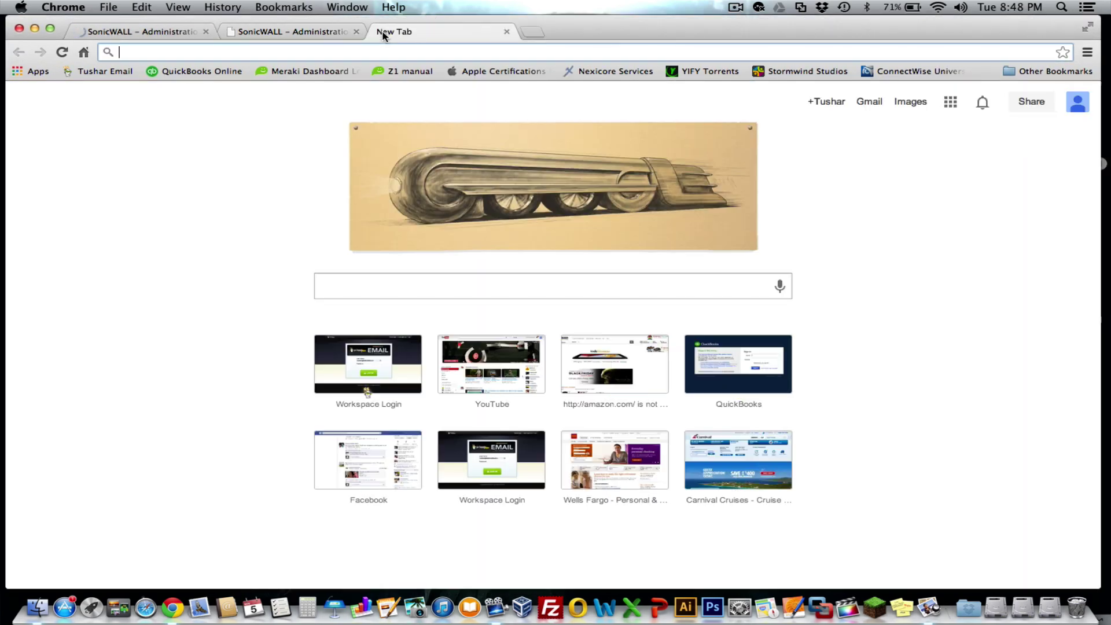
{"action": "left_click", "coordinate": [937, 7]}
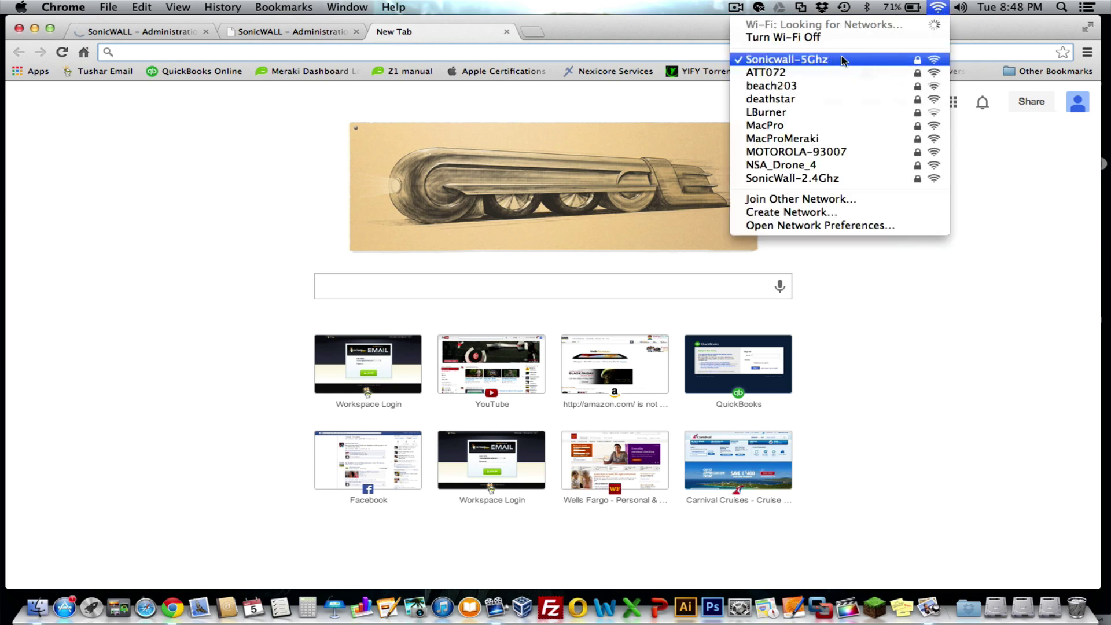
{"action": "left_click", "coordinate": [876, 61]}
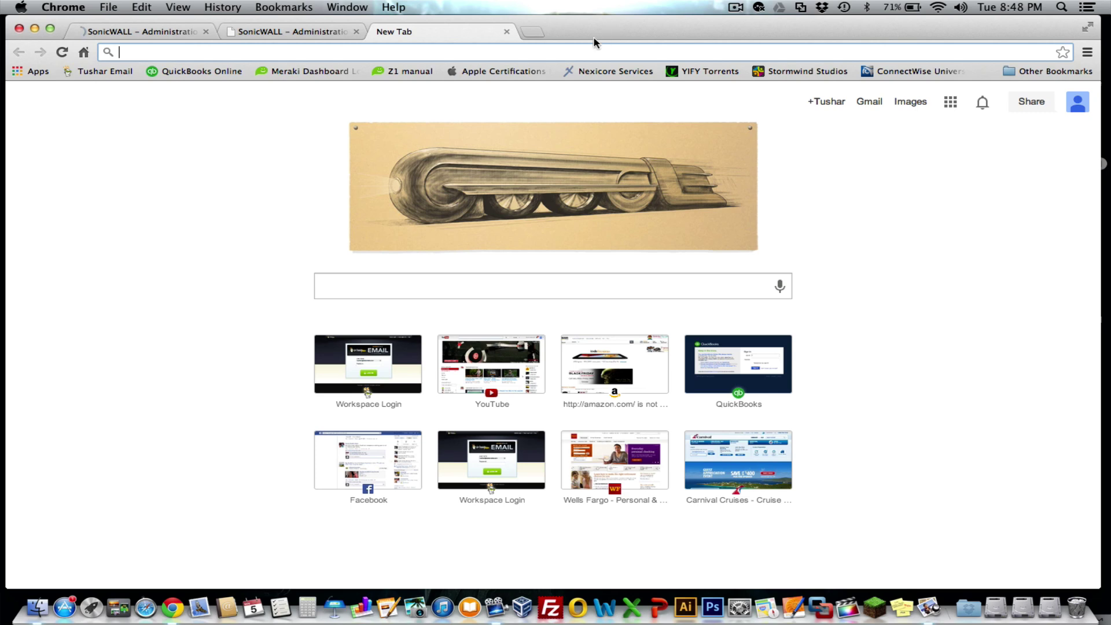
{"action": "type", "text": "msn.c"}
{"action": "key", "text": "Return"}
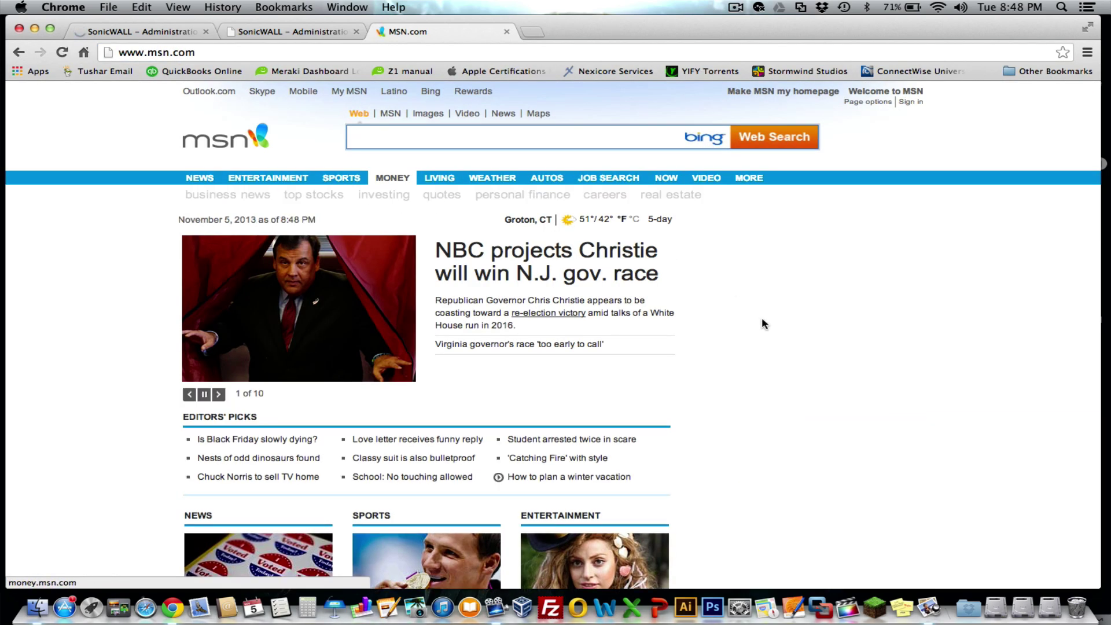
{"action": "scroll", "coordinate": [586, 384], "scroll_direction": "down", "scroll_amount": 8}
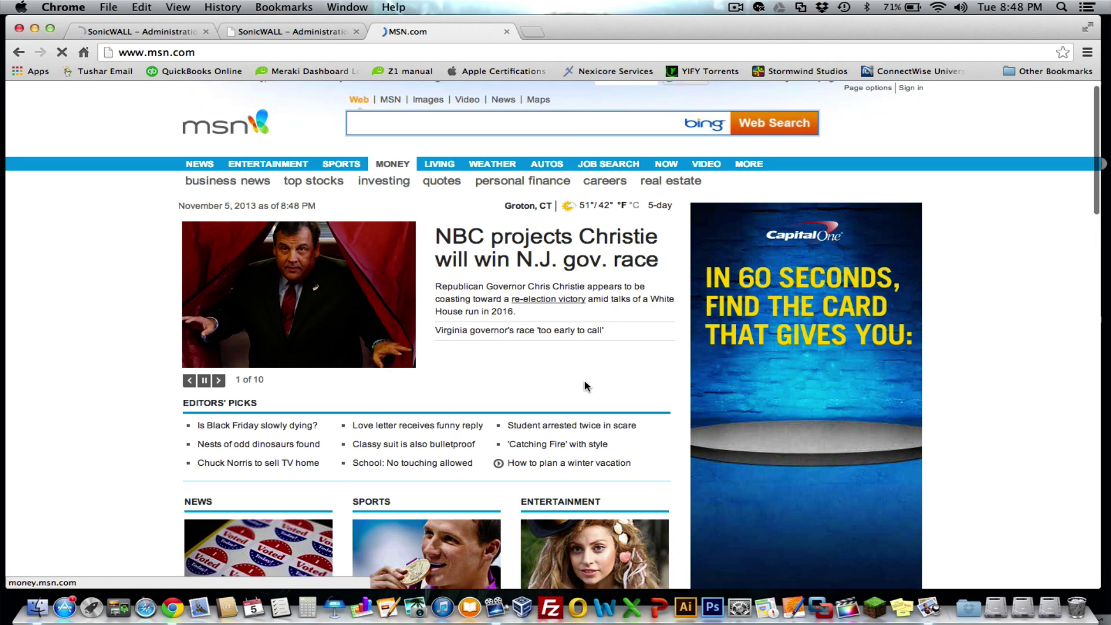
{"action": "scroll", "coordinate": [586, 386], "scroll_direction": "down", "scroll_amount": 10}
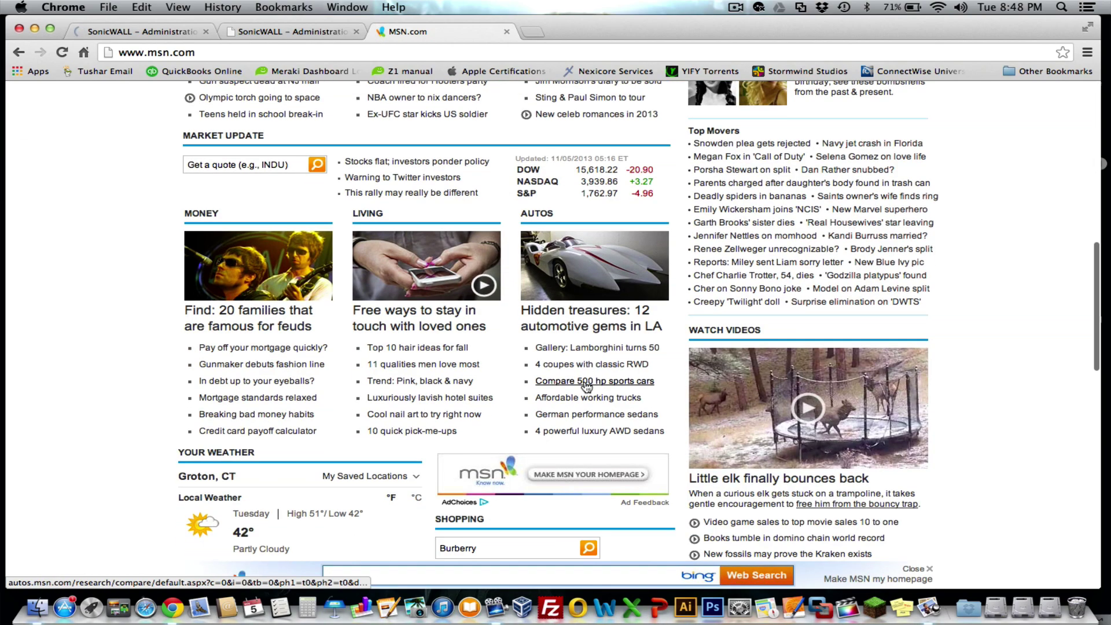
{"action": "scroll", "coordinate": [585, 386], "scroll_direction": "up", "scroll_amount": 20}
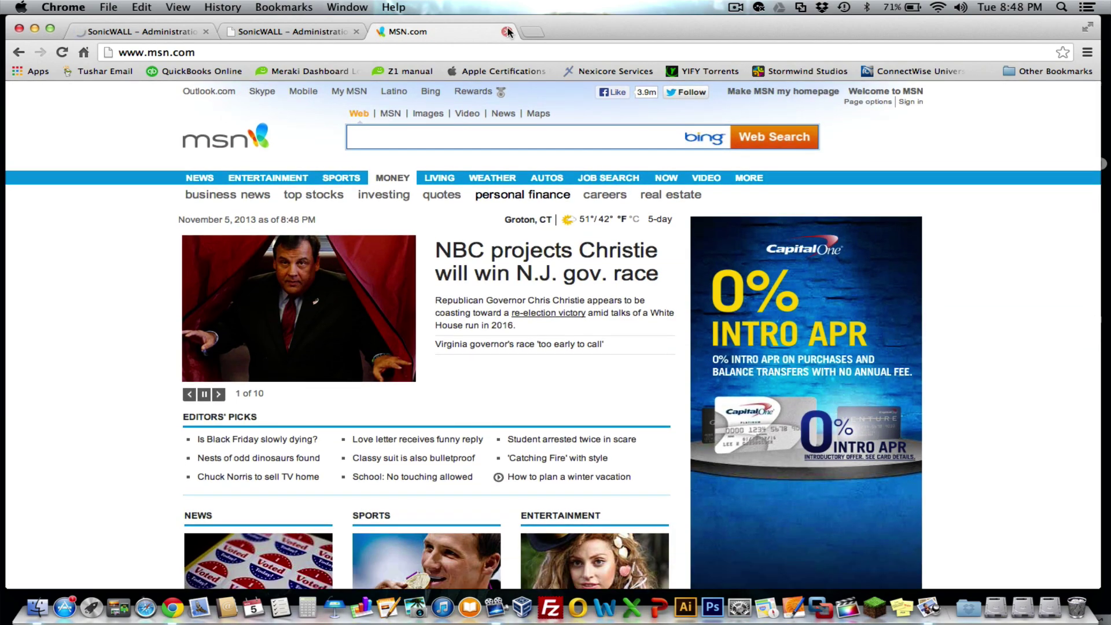
Close the MSN tab to return to the SonicPoint Status page at 10.0.1.20
{"action": "left_click", "coordinate": [506, 31]}
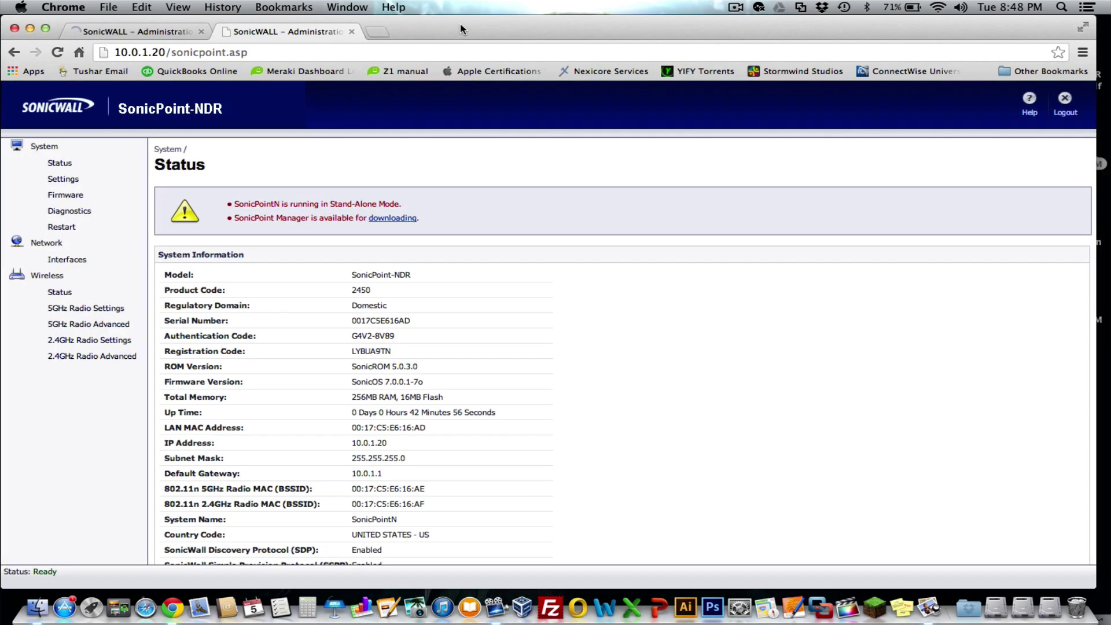